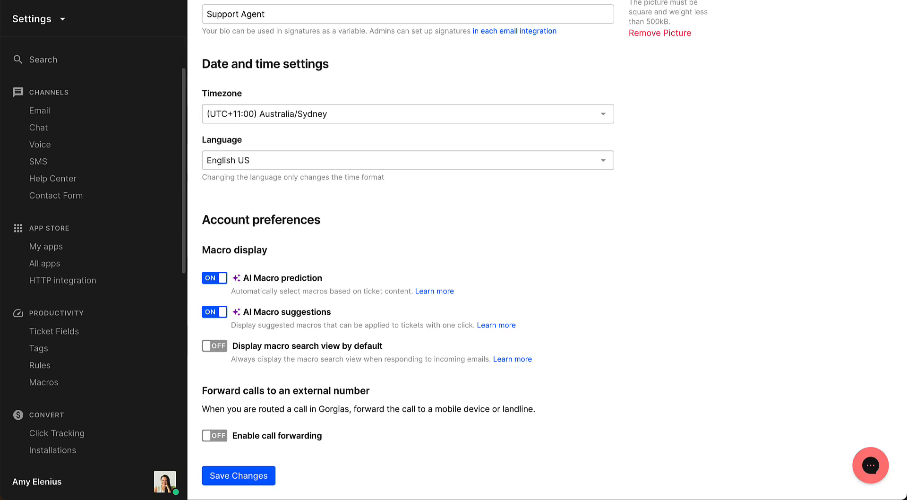
# - Check the connected Shopify stores, and view the installation settings of the Southside General Store chat
pyautogui.click(47, 248)
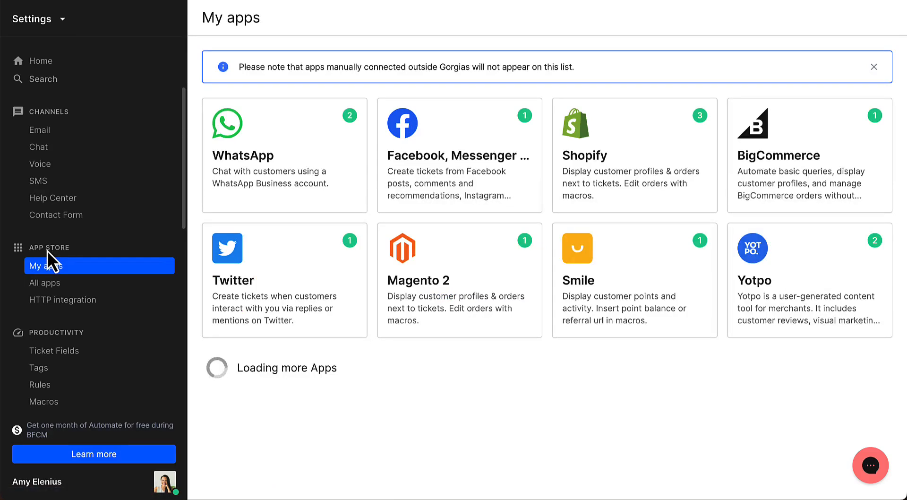
pyautogui.click(588, 190)
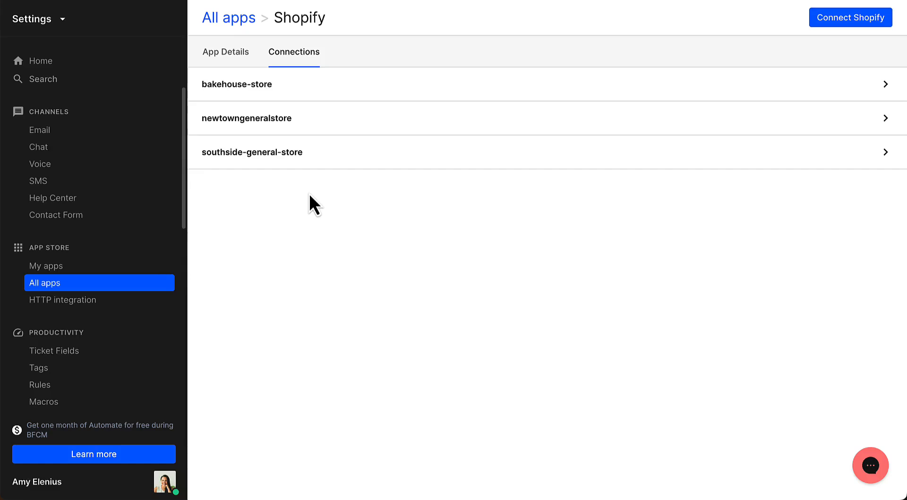
pyautogui.click(72, 155)
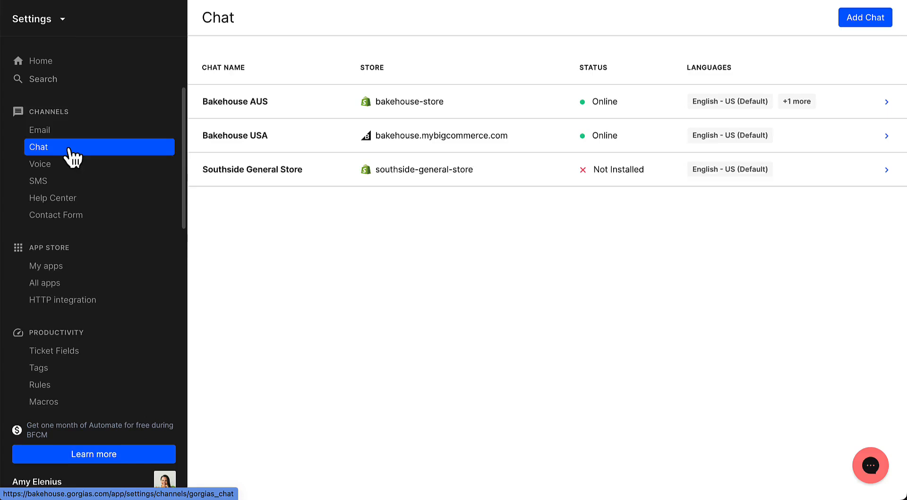
pyautogui.click(336, 170)
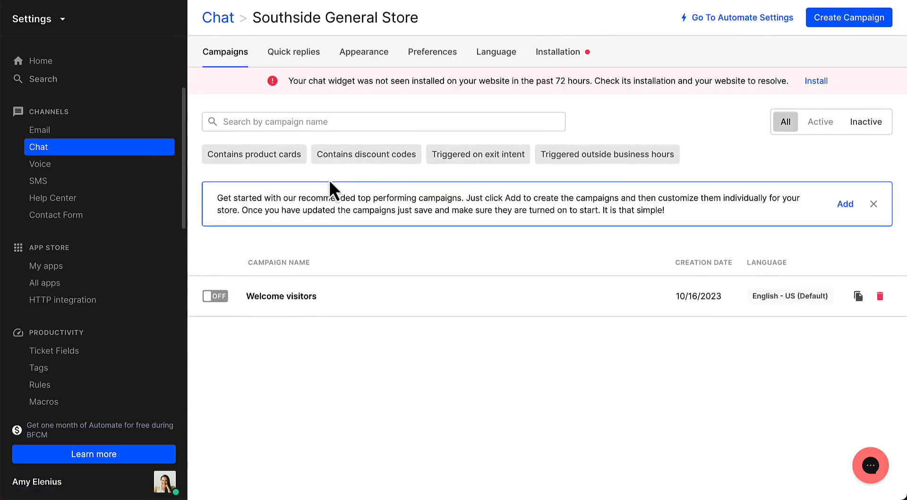
pyautogui.click(546, 59)
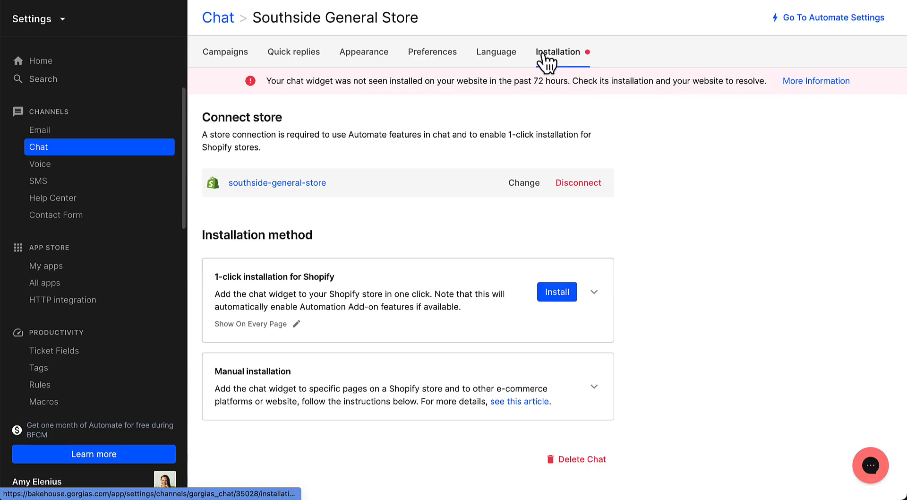
# - View the store connection and publishing settings of the Southside General Store Help Center
pyautogui.click(118, 203)
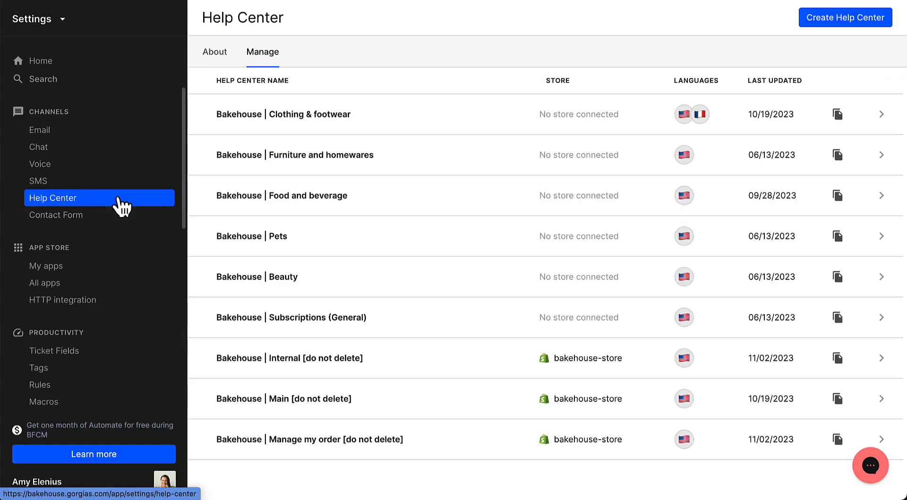
pyautogui.scroll(-8, 304, 350)
pyautogui.click(264, 441)
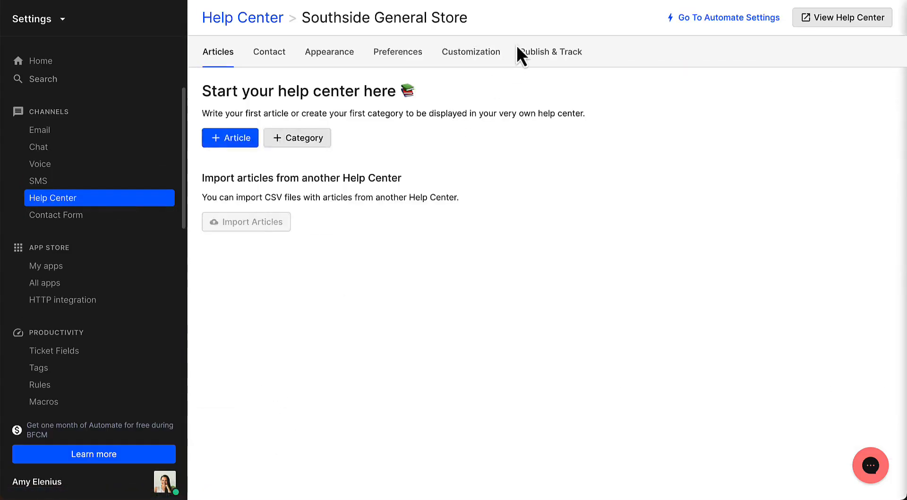
pyautogui.click(546, 53)
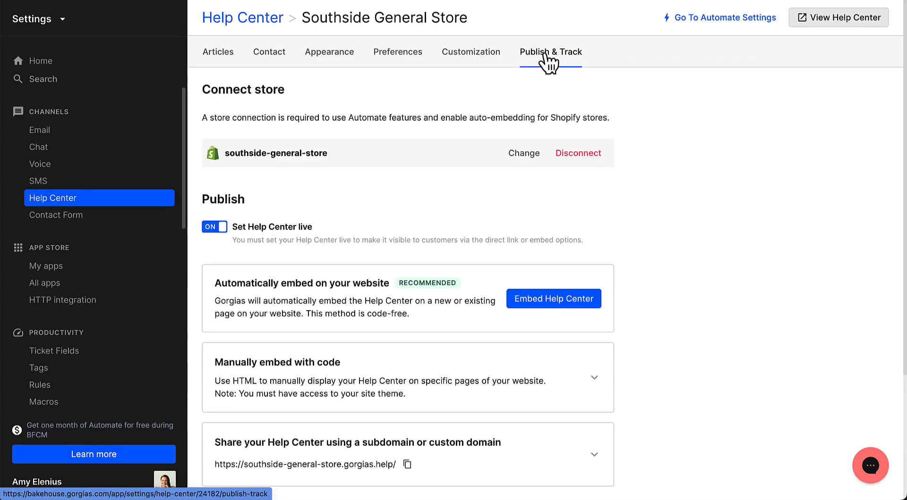
# - View the preferences and connected store of the Contact Us (Southside) contact form
pyautogui.click(87, 216)
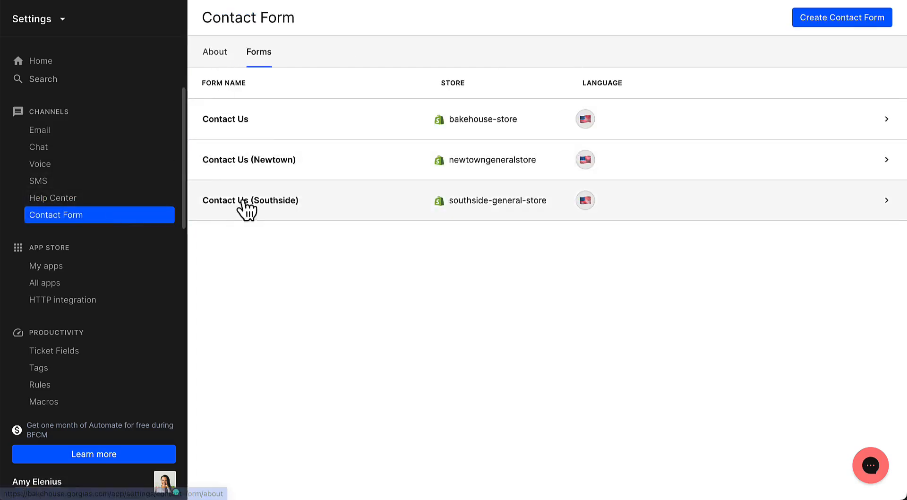
pyautogui.click(244, 202)
pyautogui.click(225, 66)
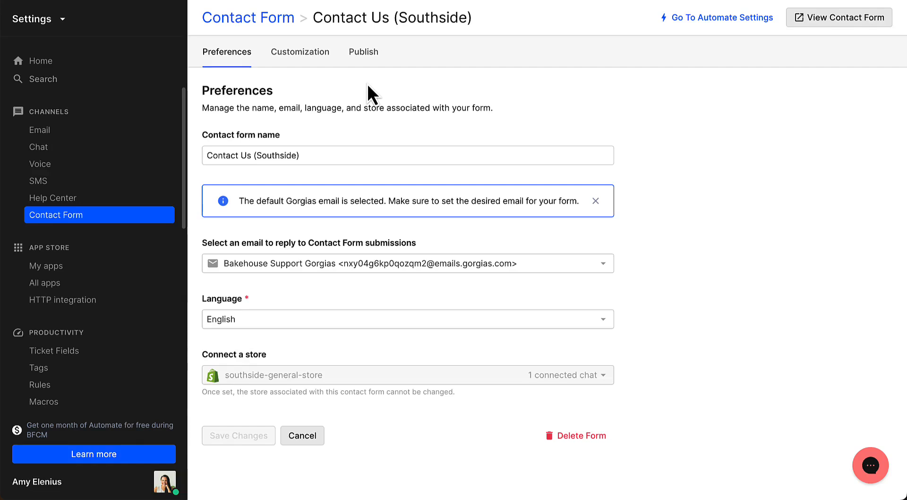
# - Examine the Automate features per channel for southside-general-store, covering its chat, Help Center and contact form
pyautogui.click(46, 25)
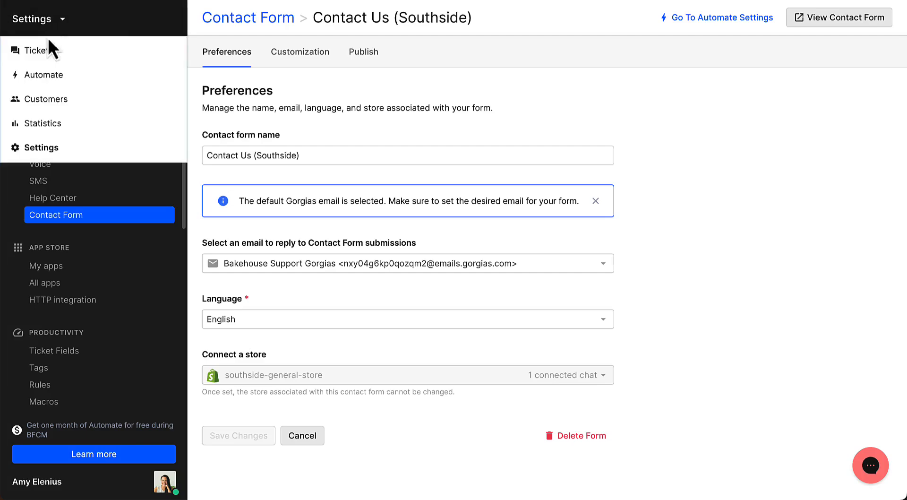
pyautogui.click(43, 75)
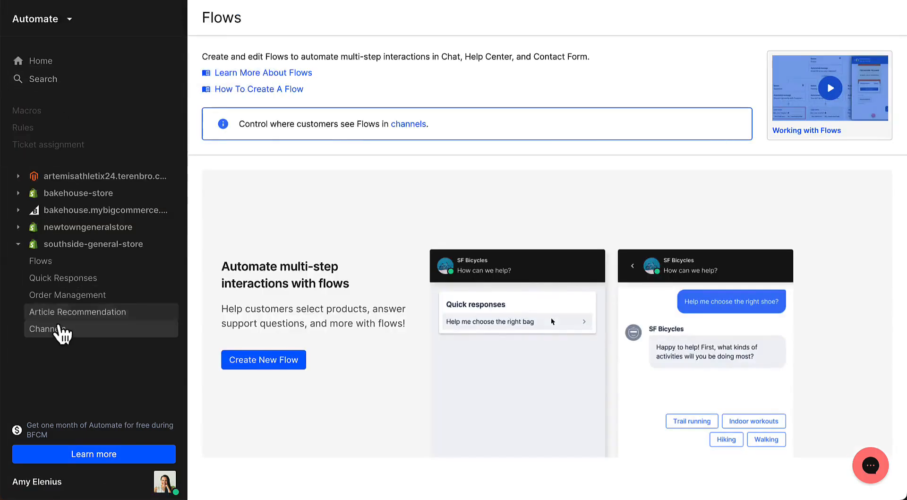
pyautogui.click(59, 328)
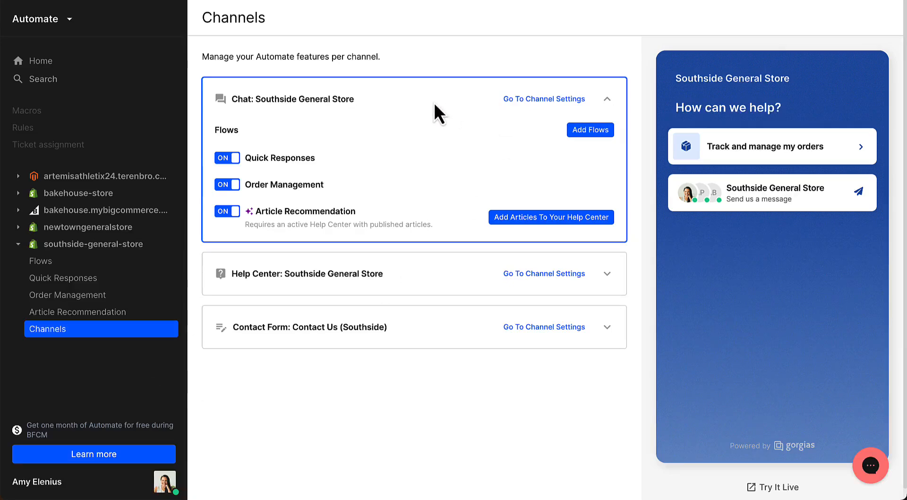
pyautogui.click(608, 274)
pyautogui.click(608, 274)
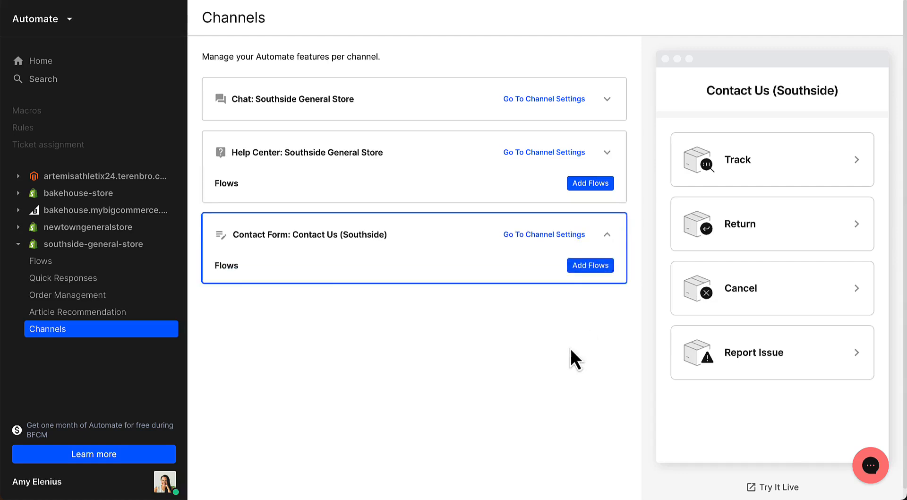
# - Turn Order Management off and back on for the Southside General Store chat channel
pyautogui.click(608, 100)
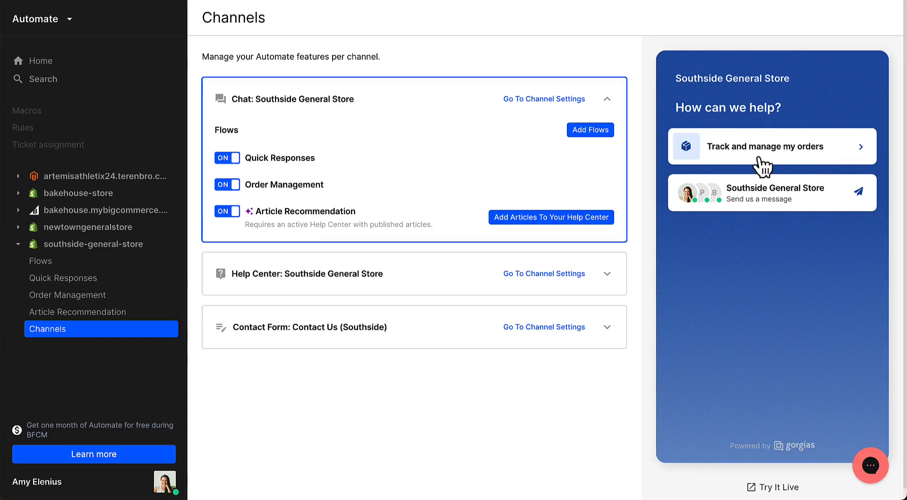
pyautogui.click(227, 185)
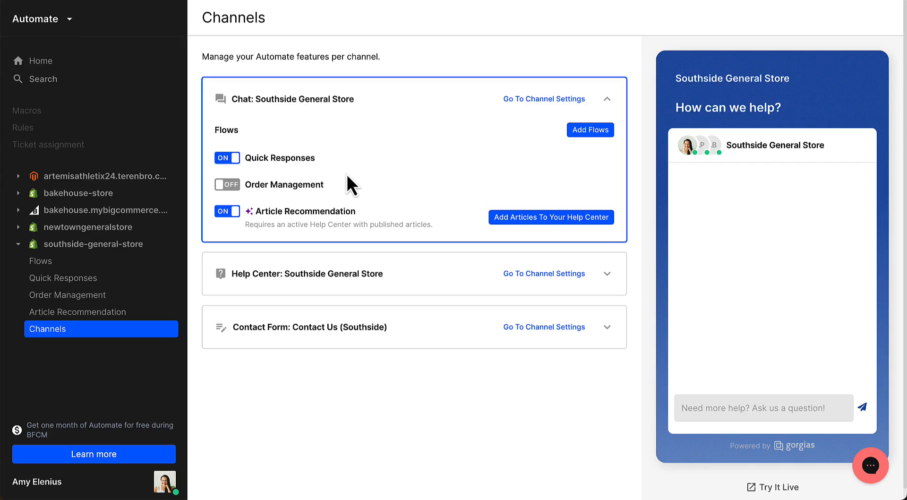
pyautogui.click(236, 188)
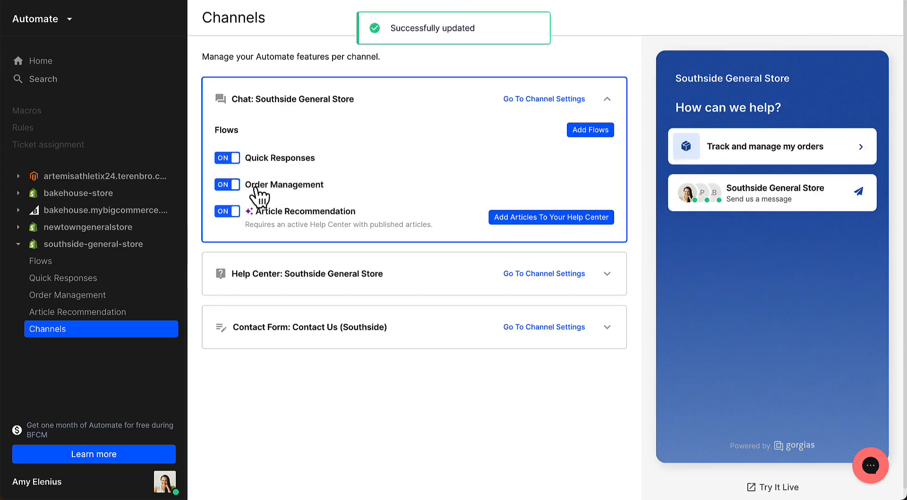
# - Start a new flow for southside-general-store from the Warranty policy template after previewing it
pyautogui.click(49, 263)
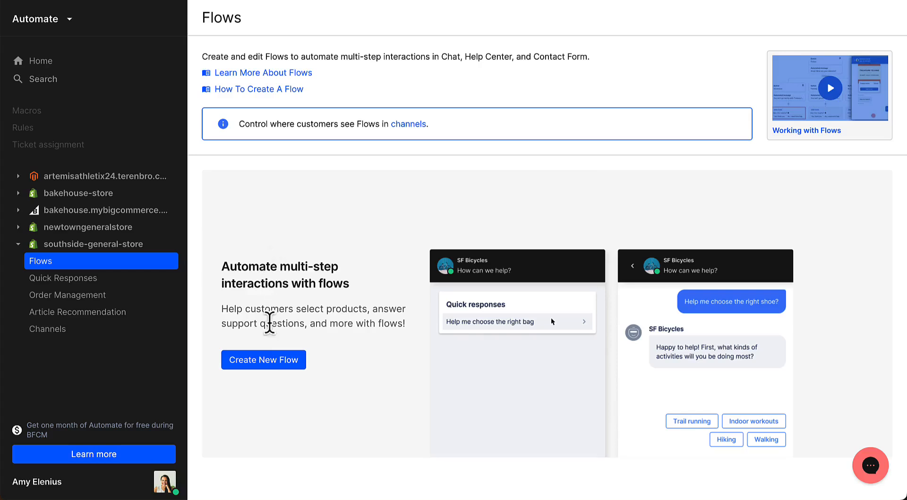
pyautogui.click(267, 363)
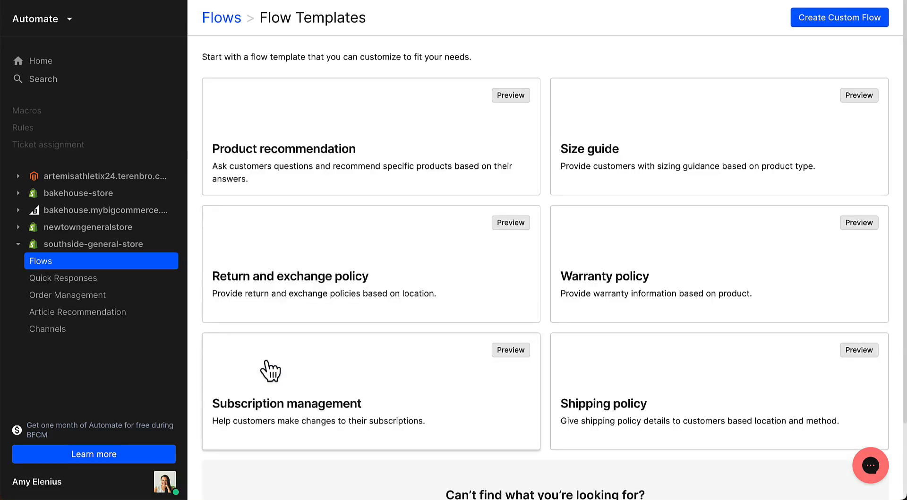
pyautogui.click(609, 261)
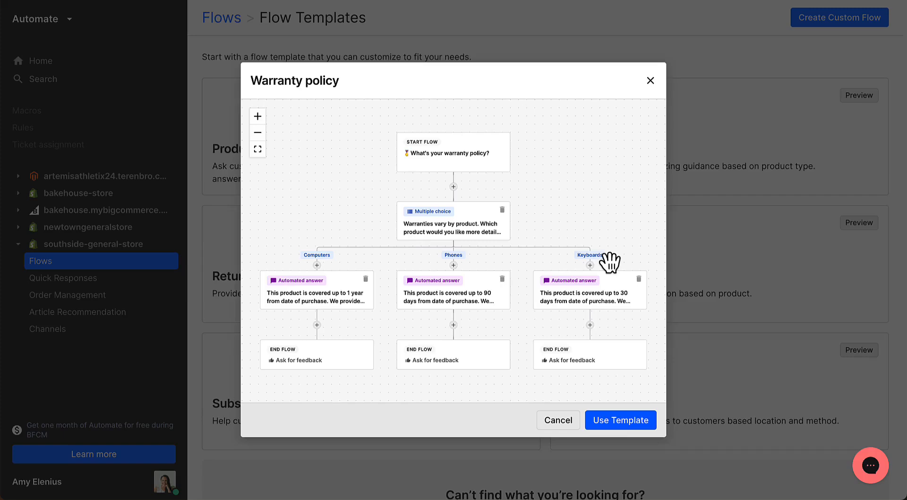
pyautogui.scroll(-1, 610, 262)
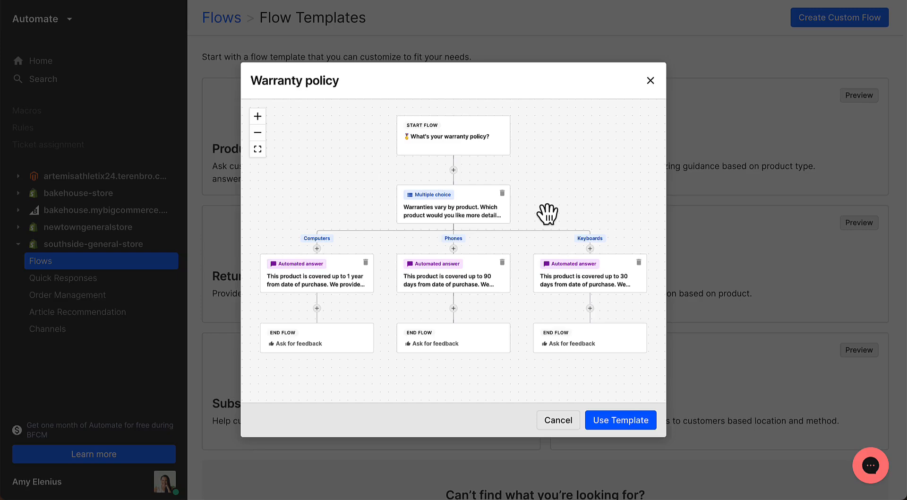
pyautogui.click(627, 425)
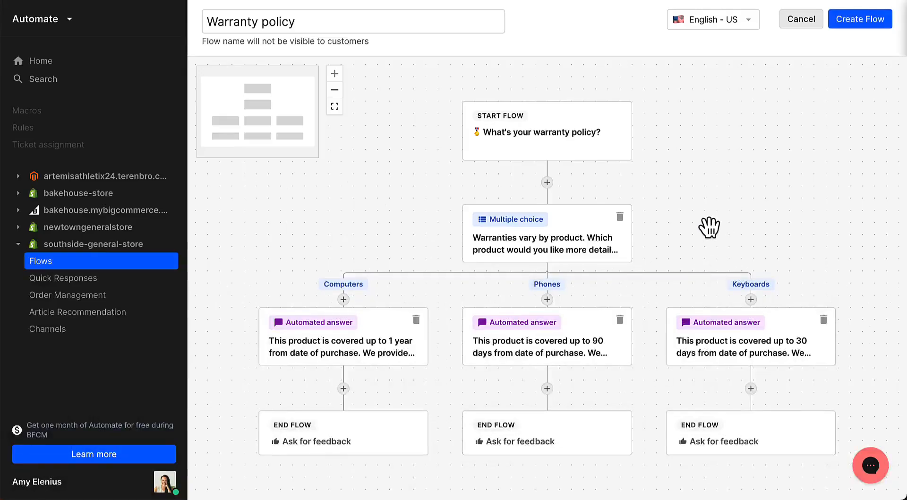
# - Examine the question and answer options of the warranty flow's Multiple choice step
pyautogui.moveTo(713, 229); pyautogui.dragTo(686, 209)
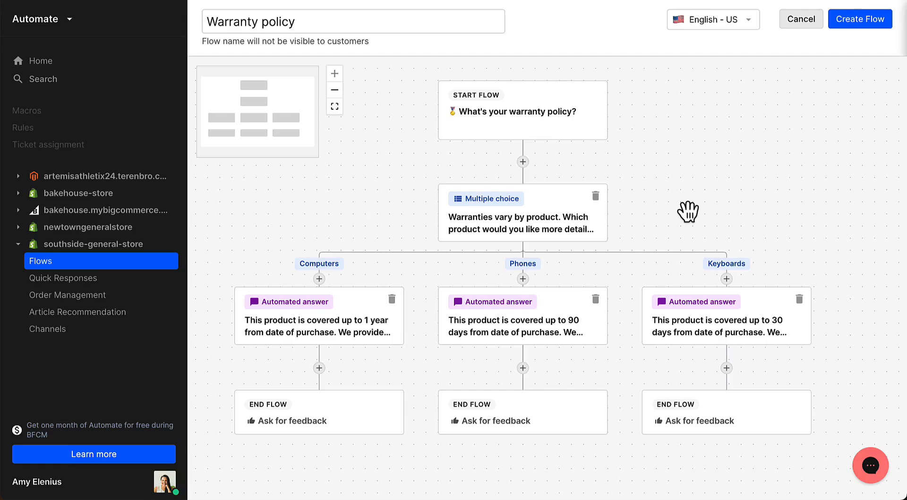
pyautogui.click(570, 209)
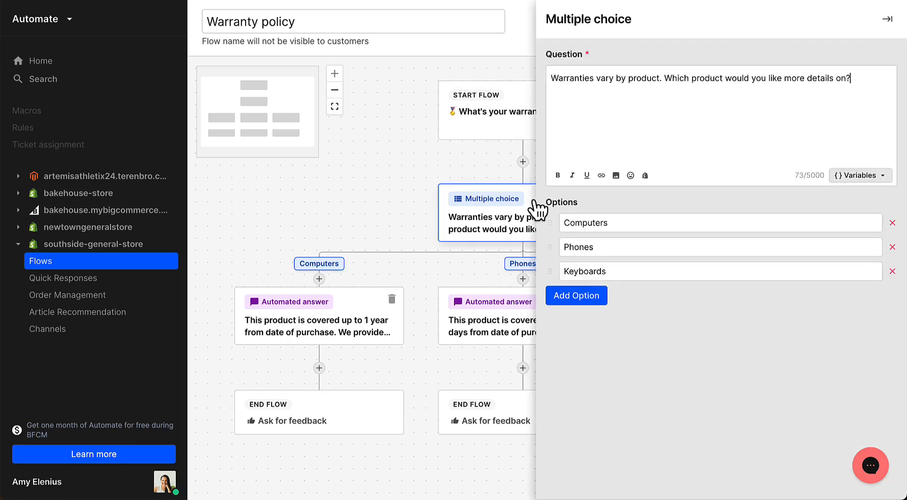
pyautogui.click(889, 20)
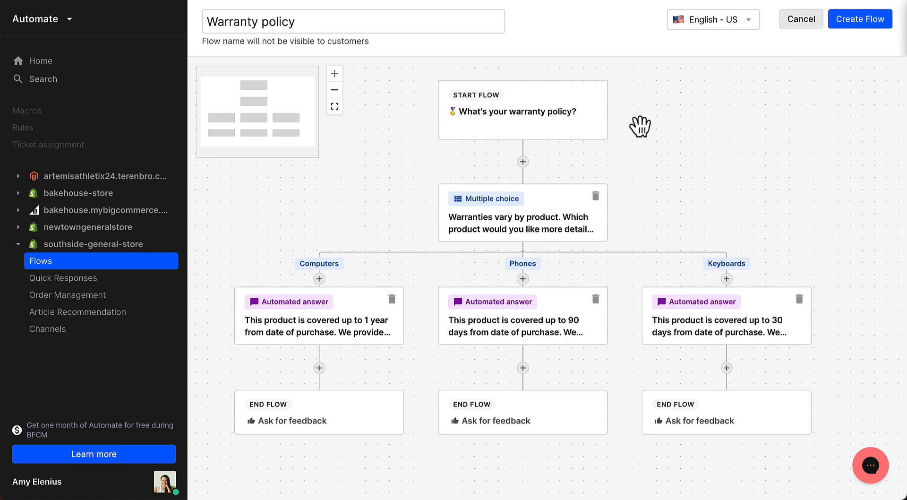
# - Examine the Start flow trigger button and the step types that can be added directly after it
pyautogui.click(543, 112)
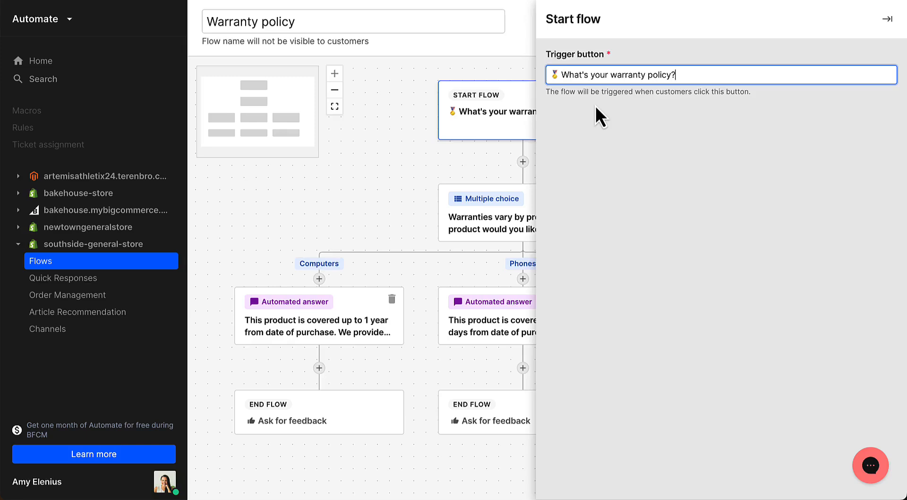
pyautogui.click(887, 19)
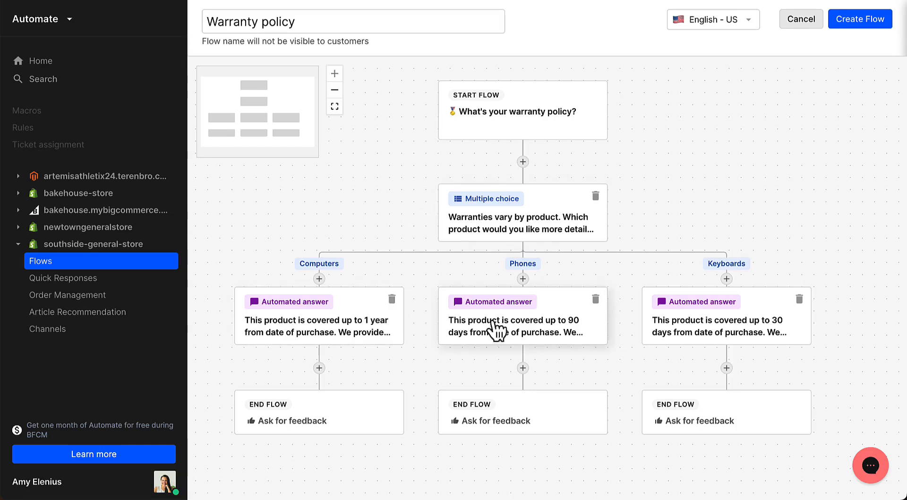
pyautogui.click(523, 162)
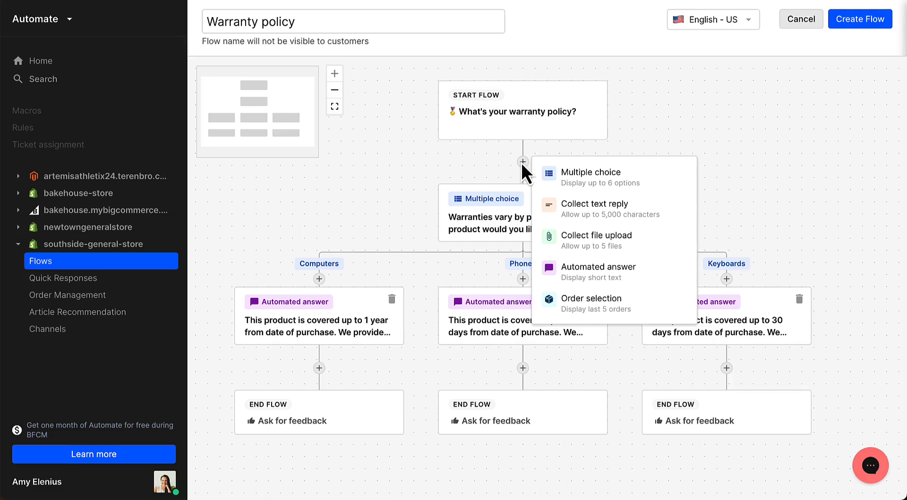
pyautogui.click(642, 138)
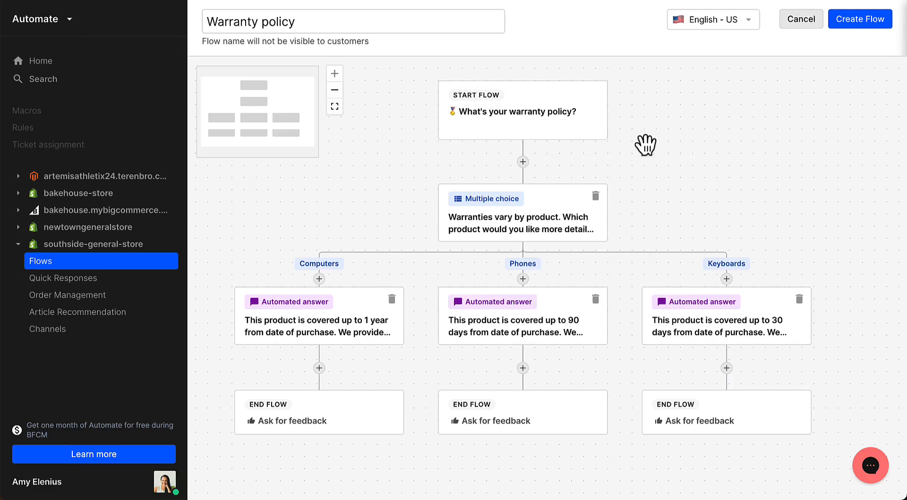
# - Review the Multiple choice step's question settings and the Automated answer message in the Computers branch
pyautogui.click(545, 219)
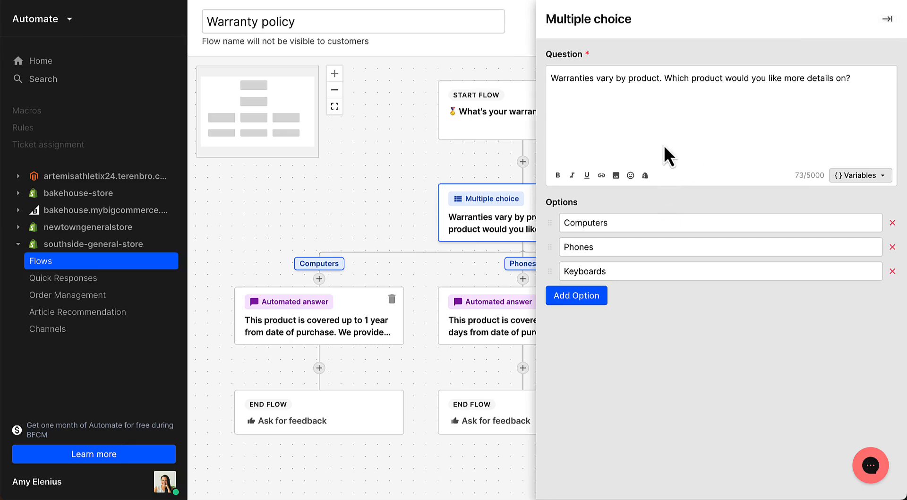
pyautogui.click(887, 19)
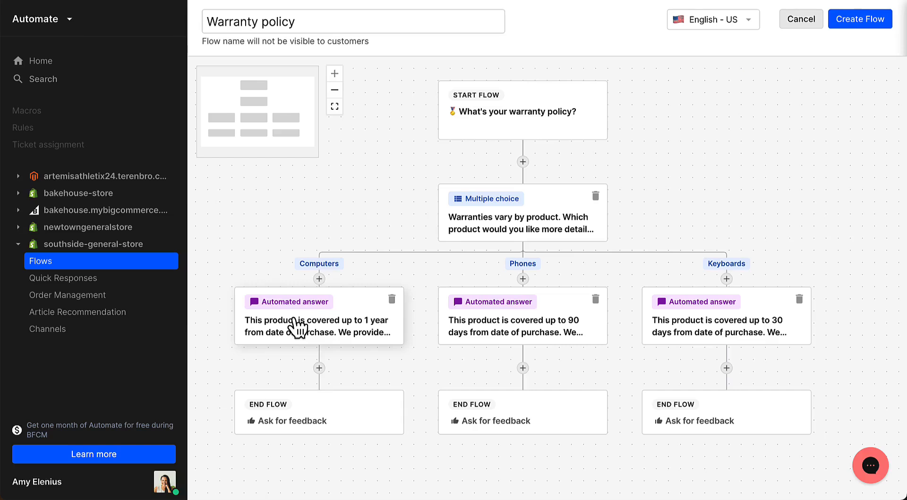
pyautogui.click(297, 327)
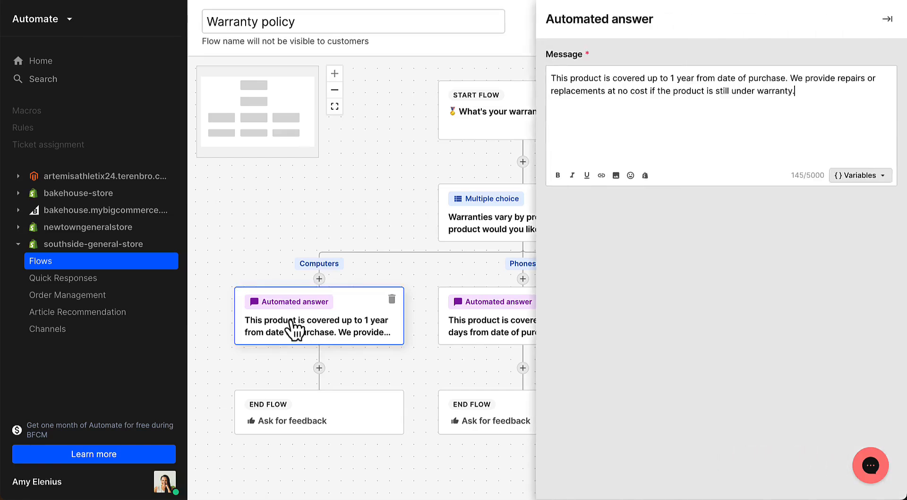
pyautogui.click(888, 19)
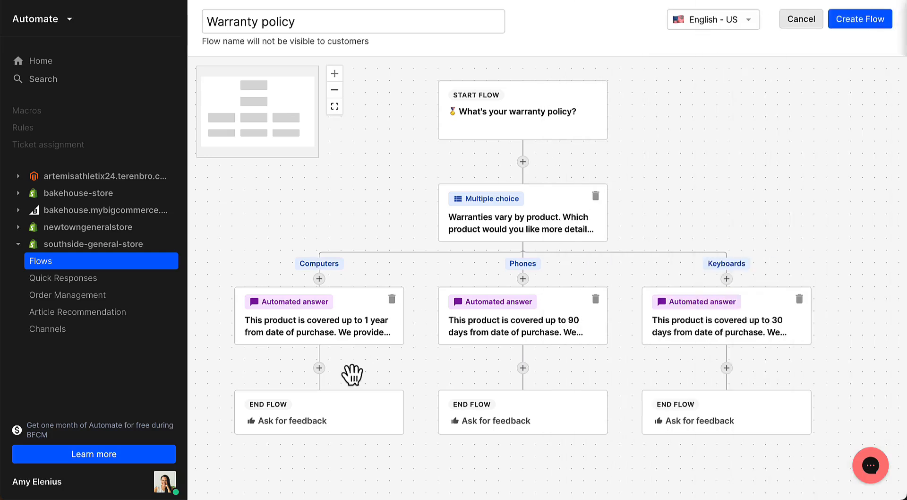
# - Set the Computers branch's End flow action to Create ticket and create the Warranty policy flow
pyautogui.click(339, 406)
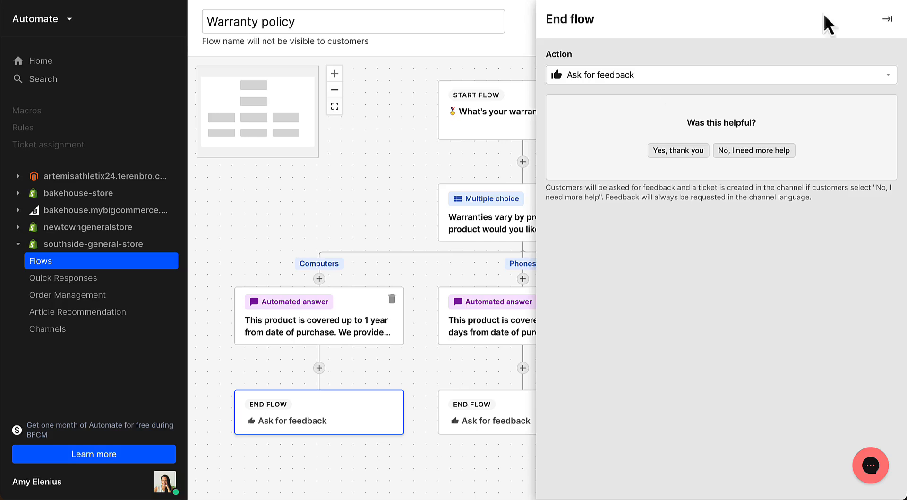
pyautogui.click(830, 73)
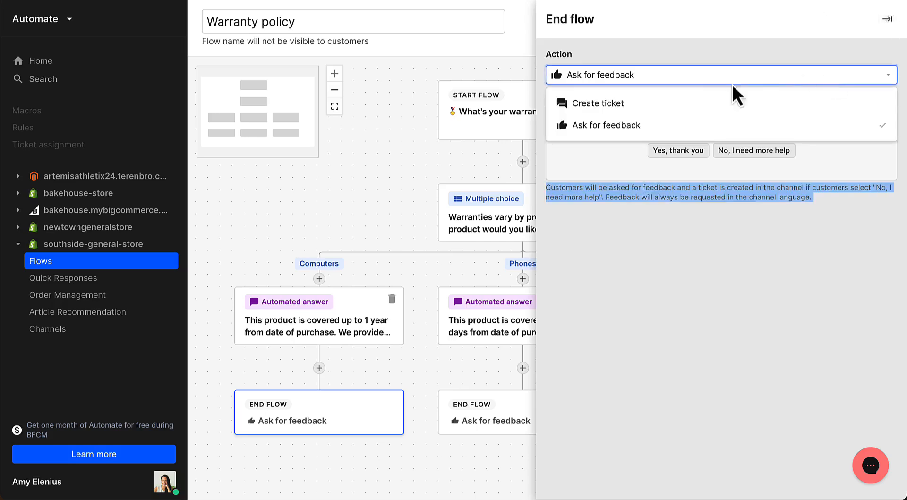
pyautogui.click(631, 104)
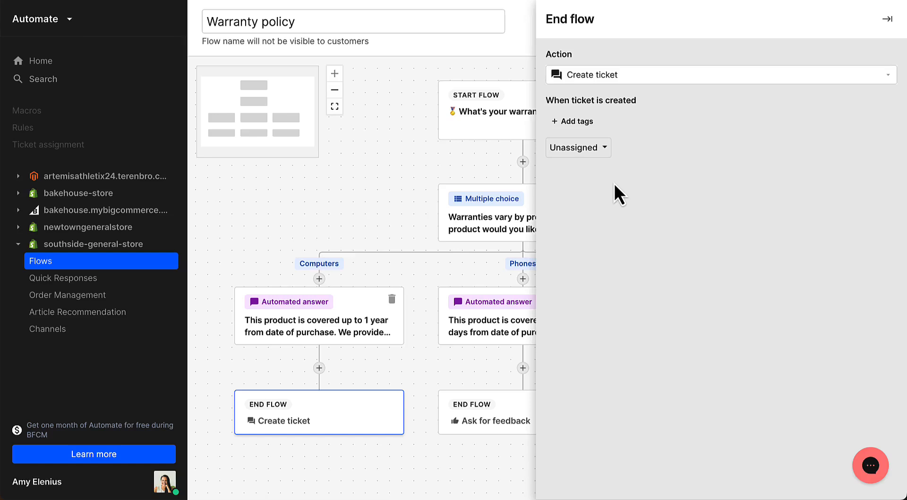
pyautogui.click(887, 19)
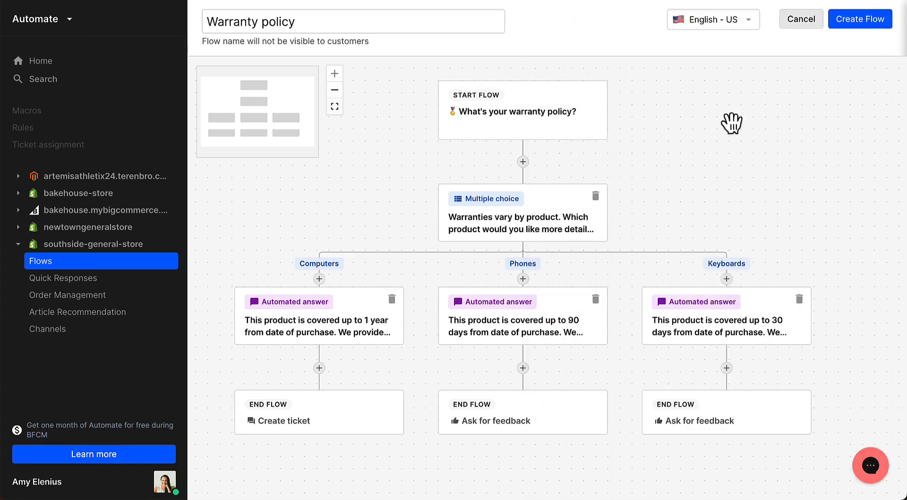
pyautogui.click(856, 23)
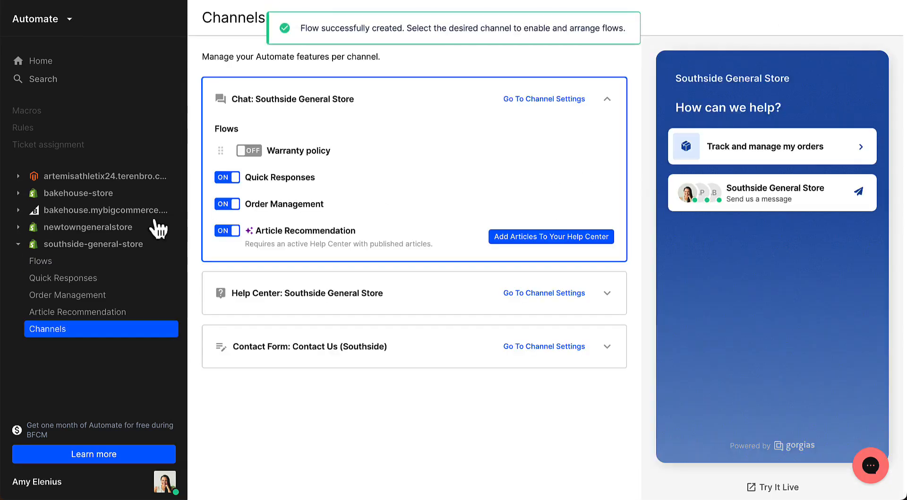
# - Start another flow for southside-general-store from the Size guide template after previewing it
pyautogui.click(32, 262)
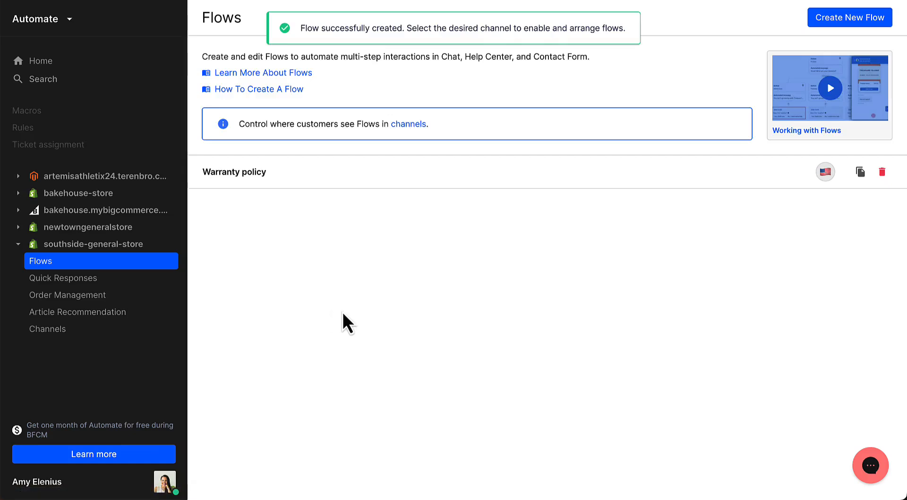
pyautogui.click(853, 21)
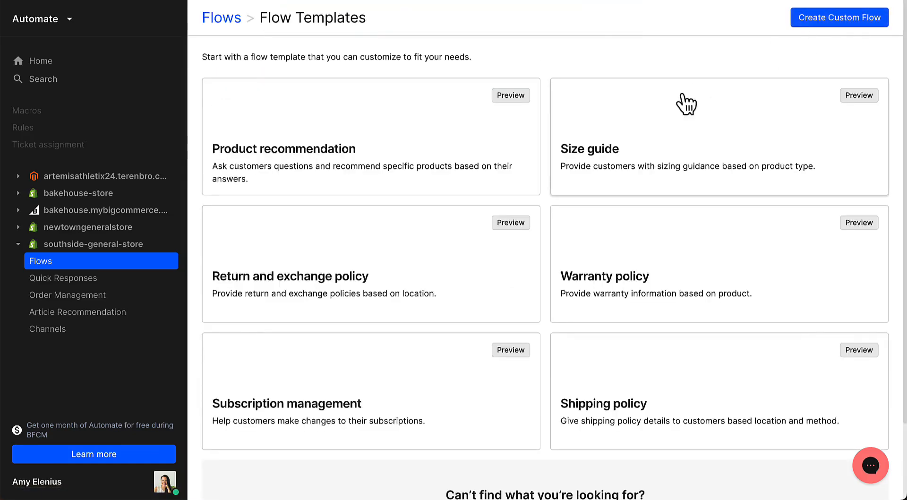
pyautogui.click(666, 121)
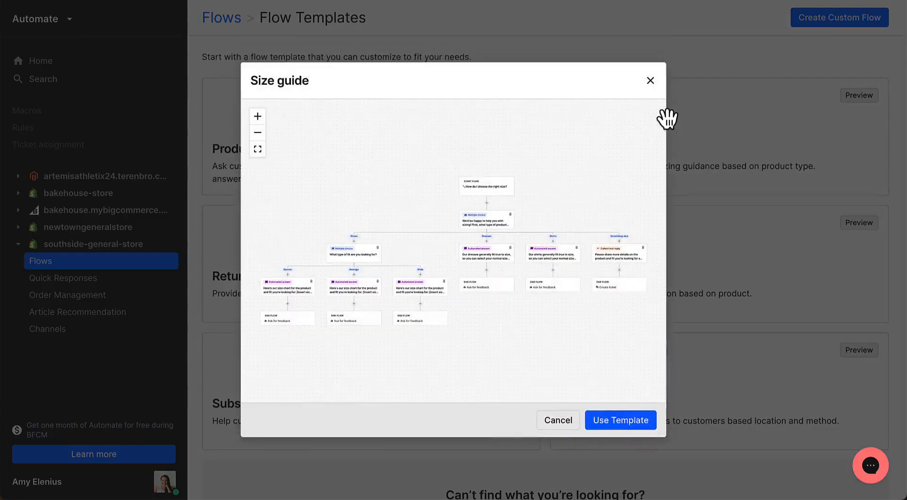
pyautogui.click(630, 419)
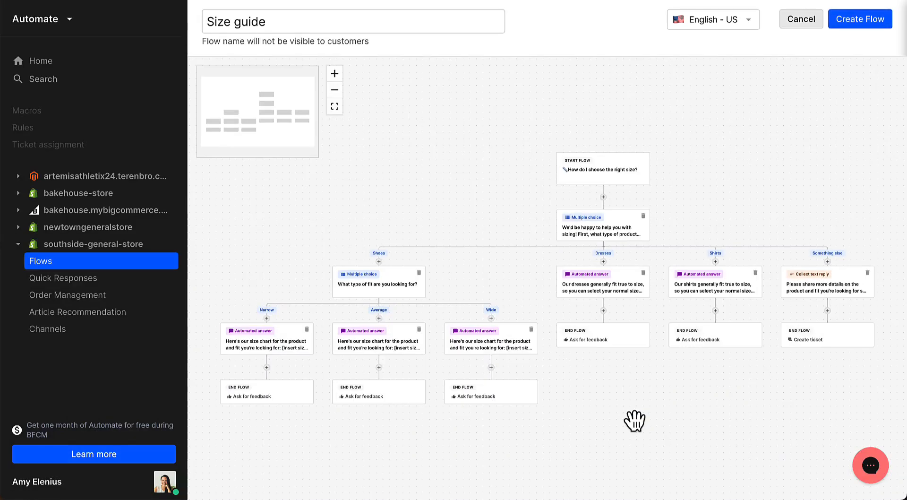
# - Check the Collect text reply message in the Something else branch and create the Size guide flow
pyautogui.scroll(-1, 643, 407)
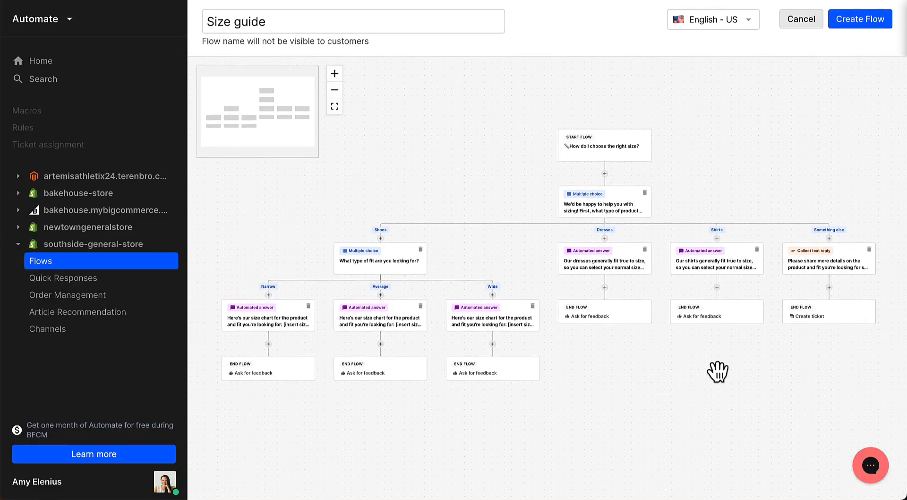
pyautogui.hscroll(3, 715, 364)
pyautogui.click(724, 272)
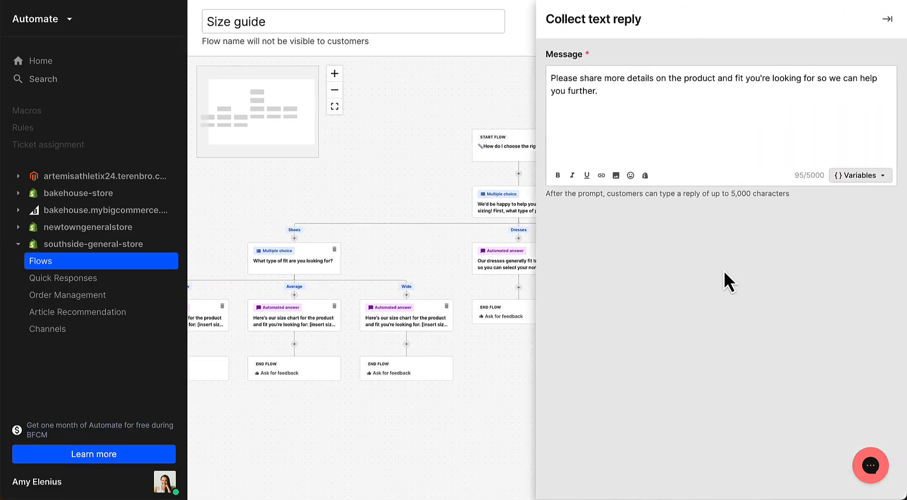
pyautogui.click(886, 19)
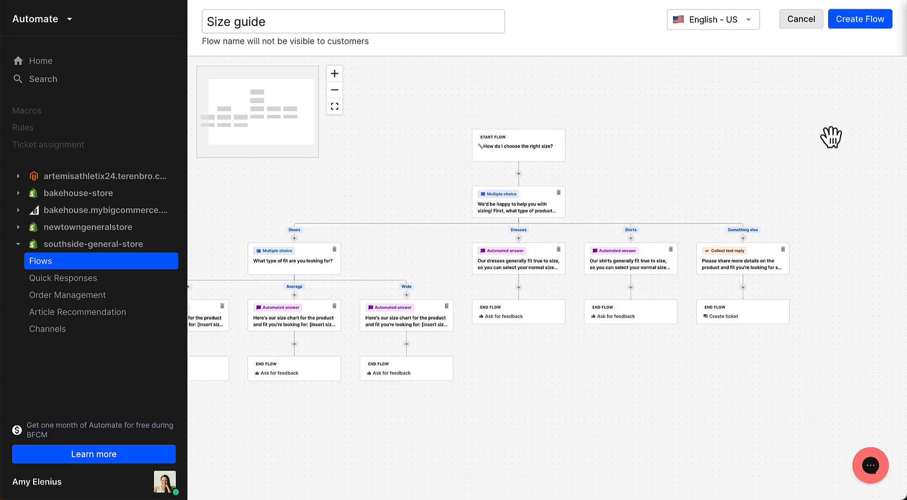
pyautogui.click(865, 22)
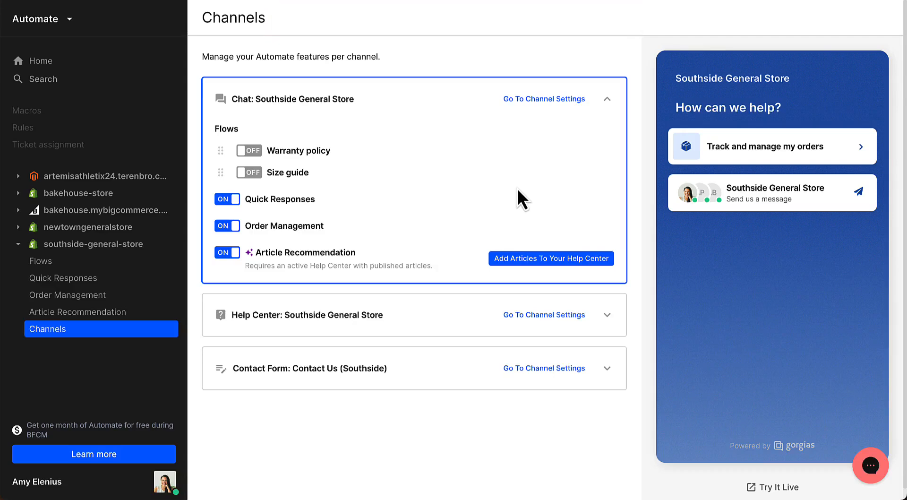
# - Enable the Warranty policy and Size guide flows in the store's Chat and Help Center channels
pyautogui.click(252, 152)
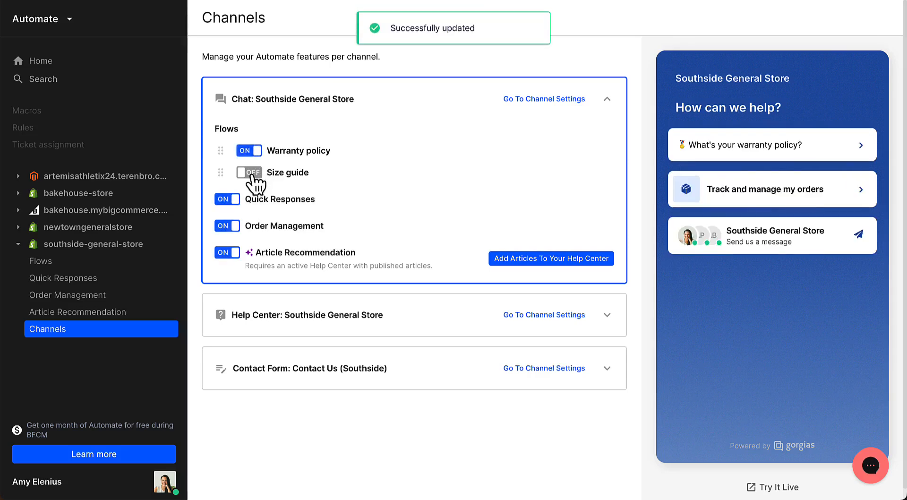
pyautogui.click(251, 174)
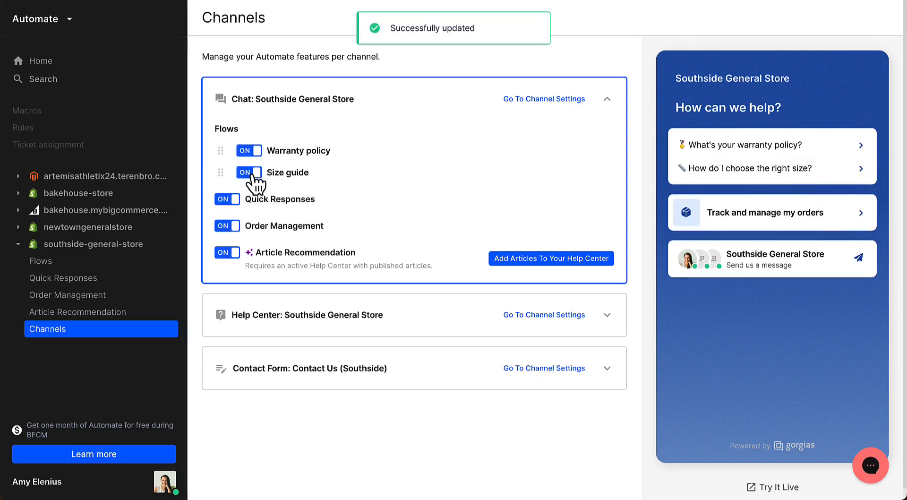
pyautogui.click(607, 317)
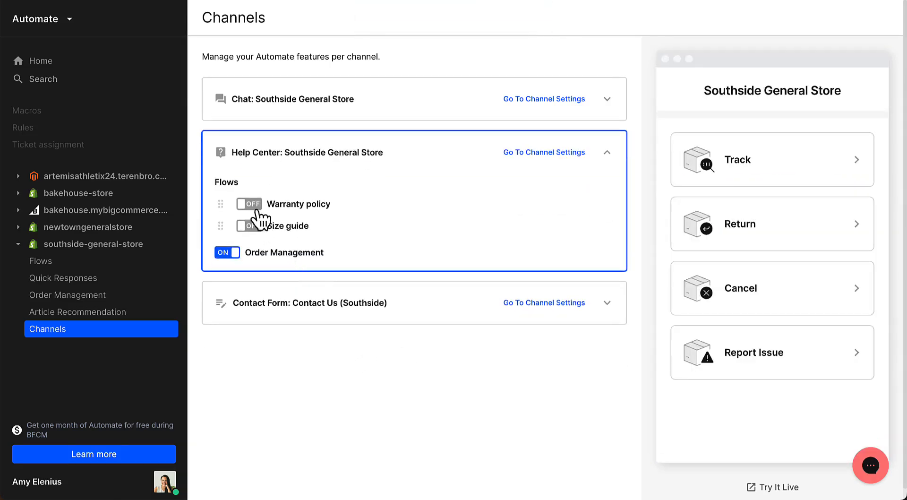
pyautogui.click(249, 204)
pyautogui.click(250, 226)
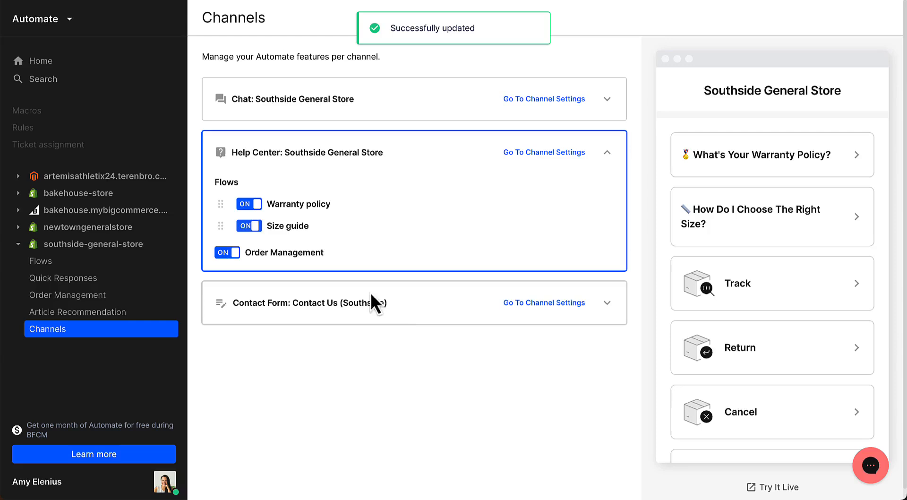
# - Enable the Warranty policy and Size guide flows in the Contact Us (Southside) contact form, and reopen the Chat channel's feature list
pyautogui.click(402, 305)
pyautogui.click(249, 257)
pyautogui.click(249, 279)
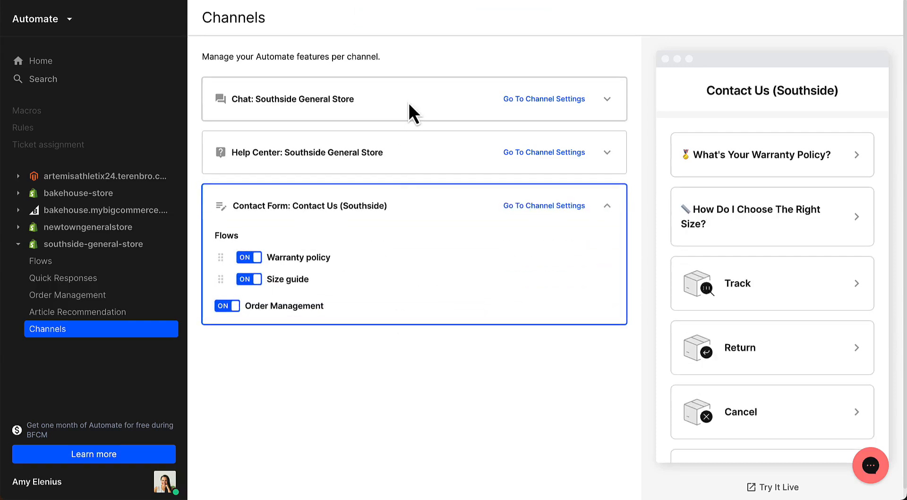
pyautogui.click(409, 103)
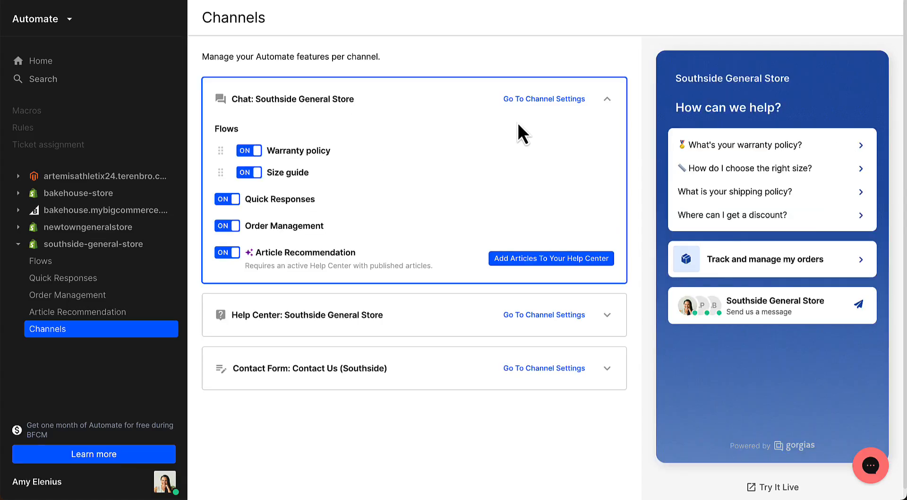
# - Save the Track order response for unfulfilled orders: "Your order is being packed and will be shipped shortly. We'll send you an email when it's on it's way."
pyautogui.click(74, 296)
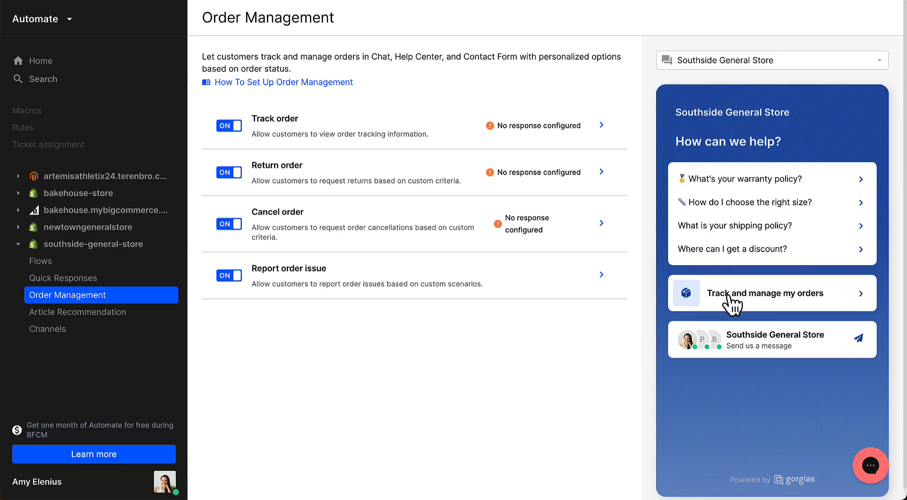
pyautogui.click(432, 132)
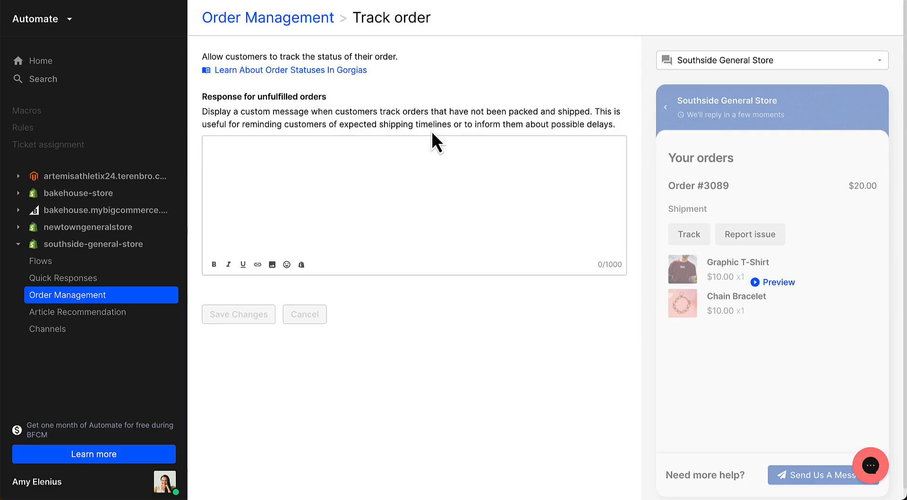
pyautogui.click(249, 148)
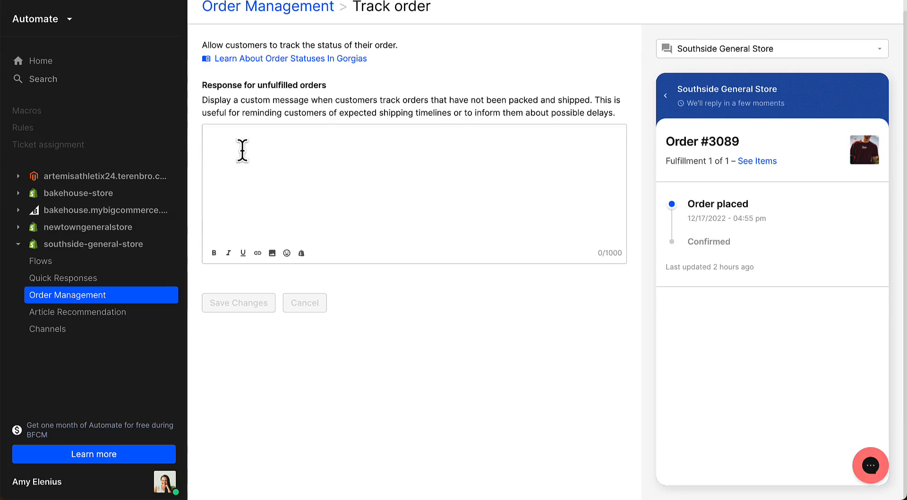
pyautogui.write("Your order is being packed and will be shipped shortly. We'll send you an email when it's on it's way.")
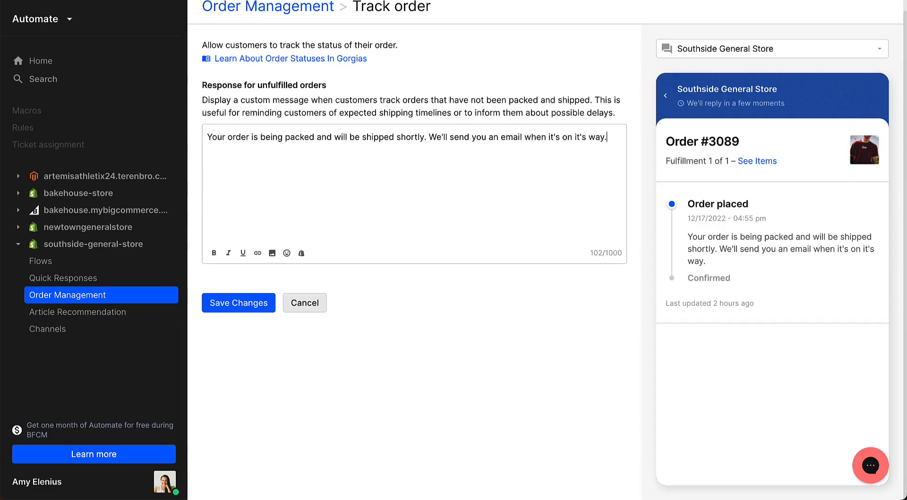
pyautogui.click(239, 304)
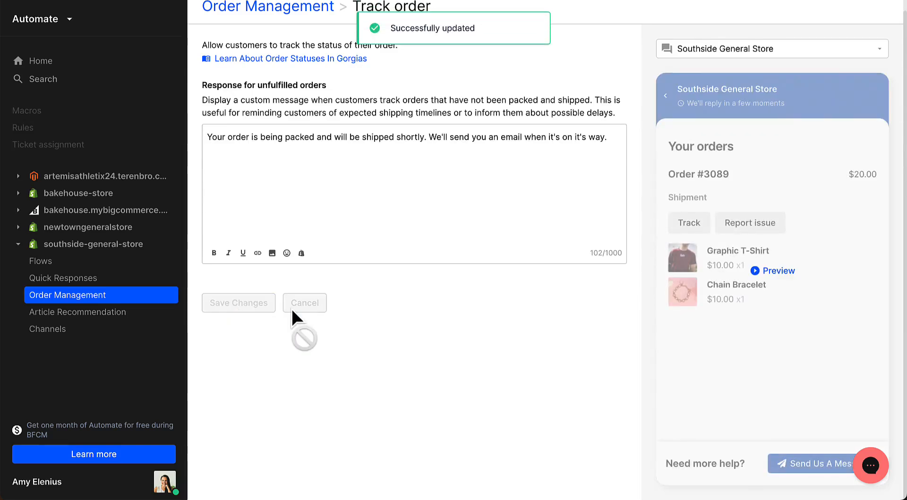
pyautogui.click(759, 271)
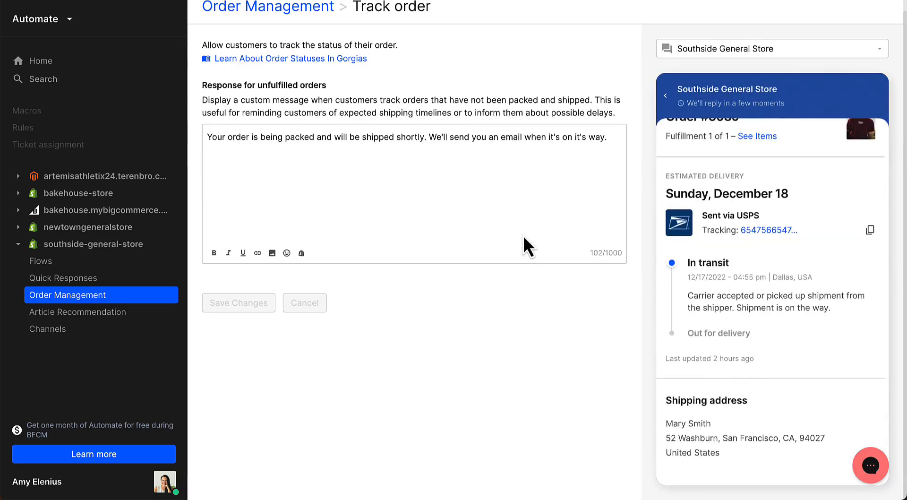
# - Set the Return order eligibility window to orders created less than 14 days ago
pyautogui.click(305, 9)
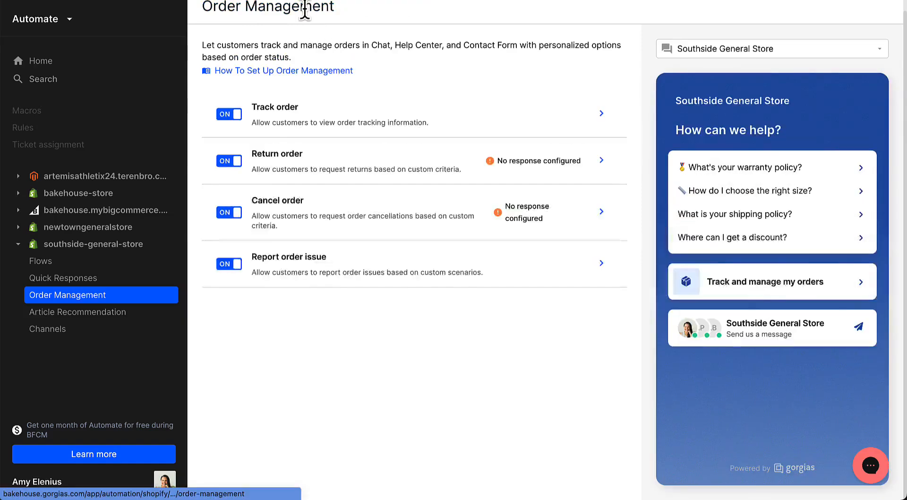
pyautogui.click(312, 163)
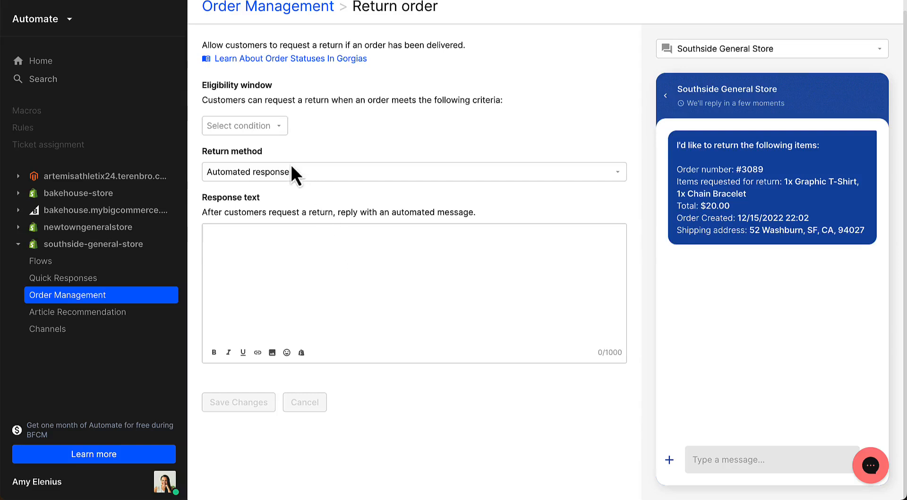
pyautogui.click(275, 127)
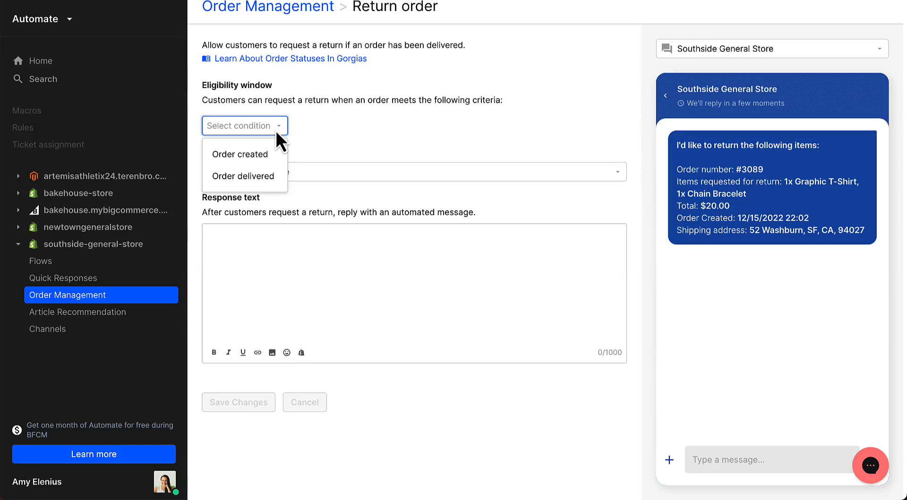
pyautogui.click(259, 154)
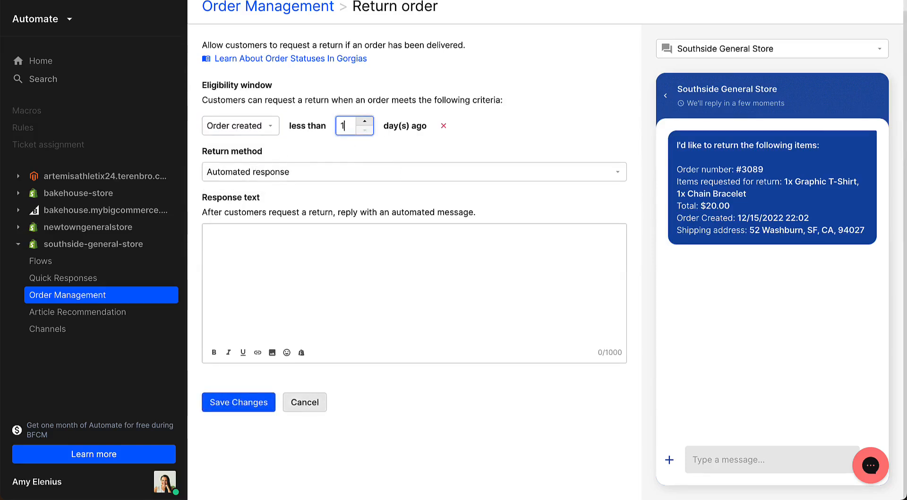
pyautogui.write('4')
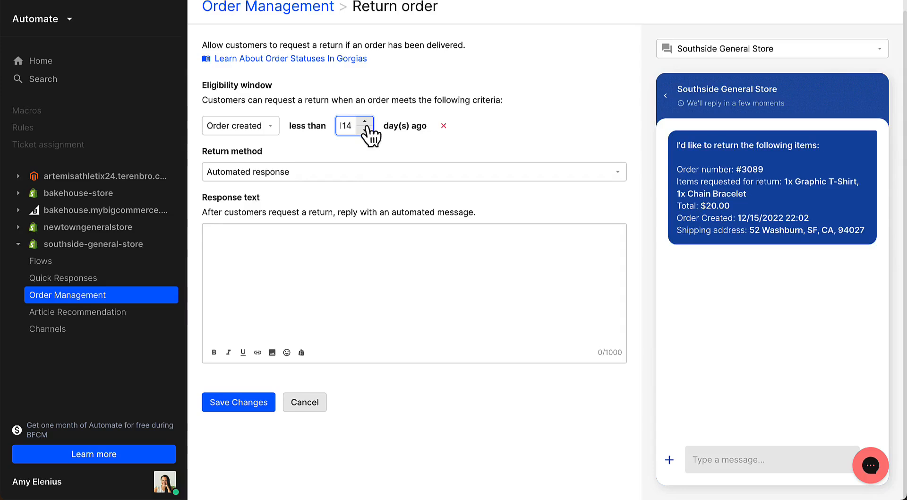
pyautogui.click(538, 98)
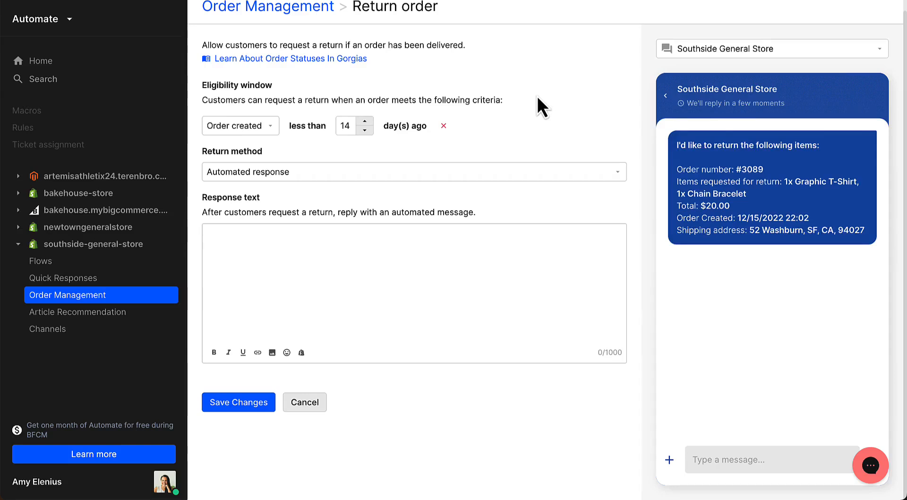
# - Draft the return response "Is your order unused, unopened and in original packaging?", switch the return method to Loop Returns and save
pyautogui.click(440, 238)
pyautogui.write('Is your order unused, unopened and in original packaging?')
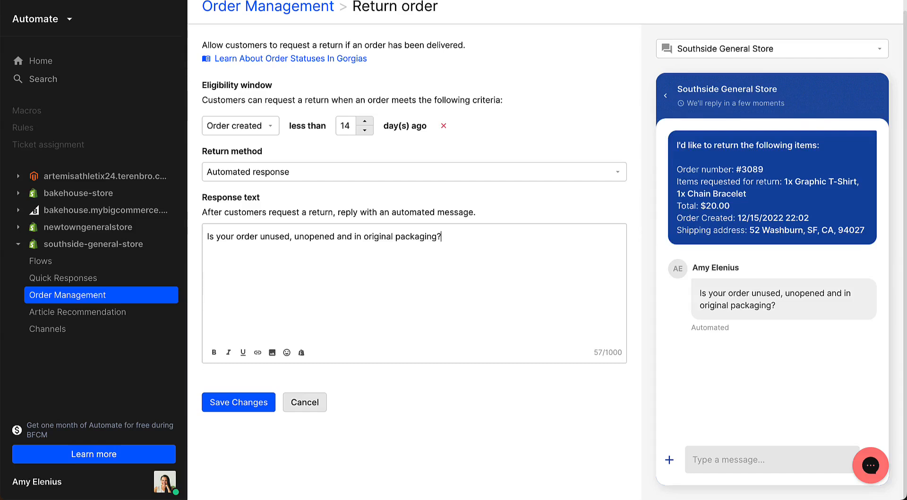
pyautogui.click(406, 172)
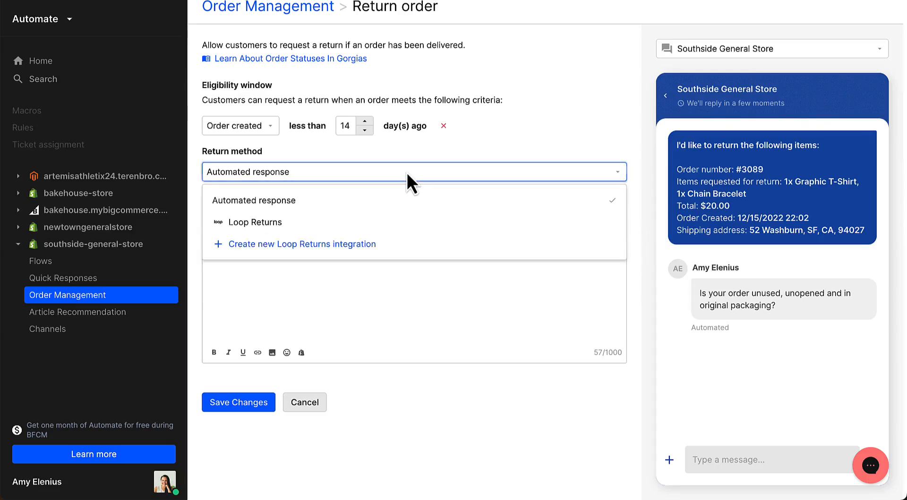
pyautogui.click(367, 234)
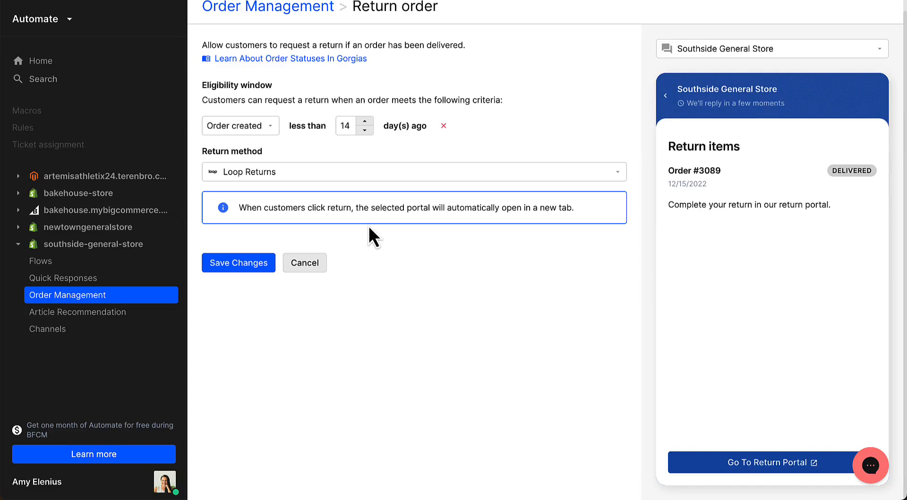
pyautogui.click(245, 268)
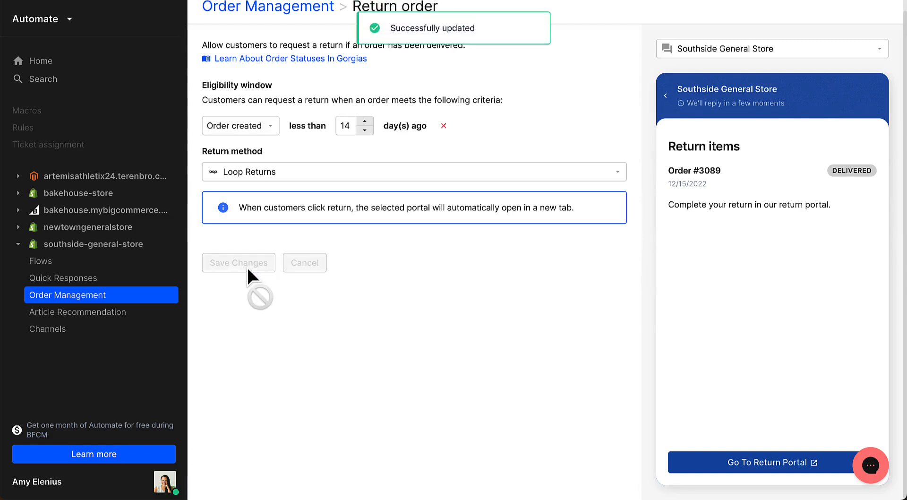
# - Set the Cancel order eligibility window to orders whose status is Unfulfilled
pyautogui.click(290, 18)
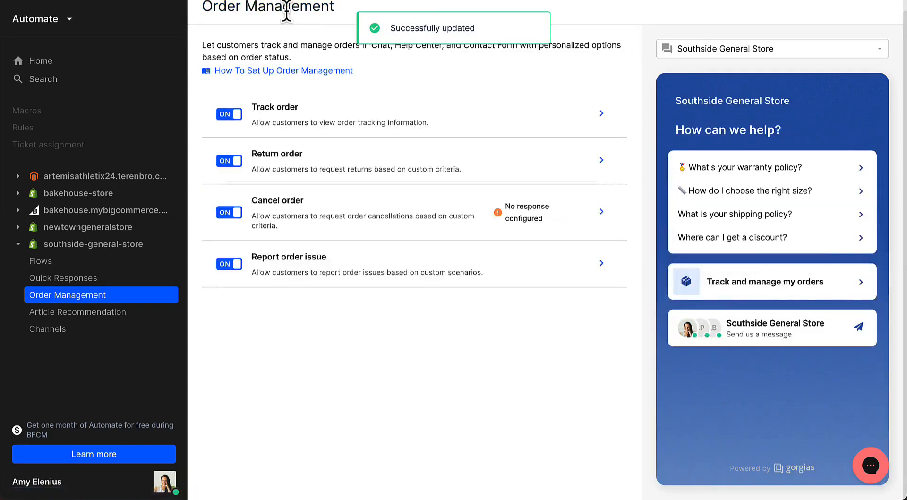
pyautogui.click(332, 215)
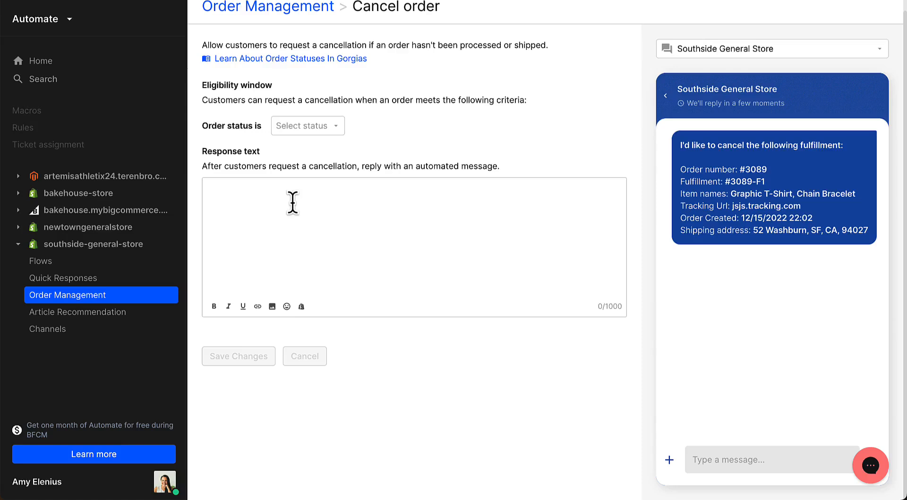
pyautogui.click(307, 128)
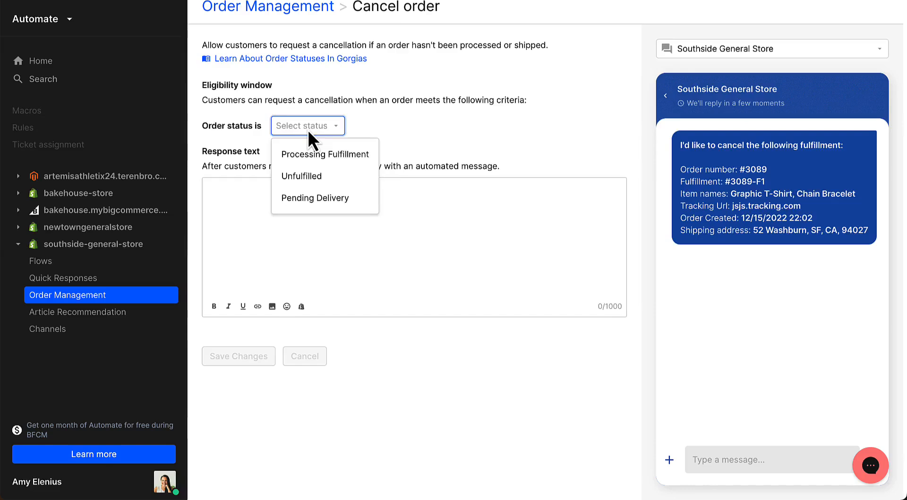
pyautogui.click(306, 177)
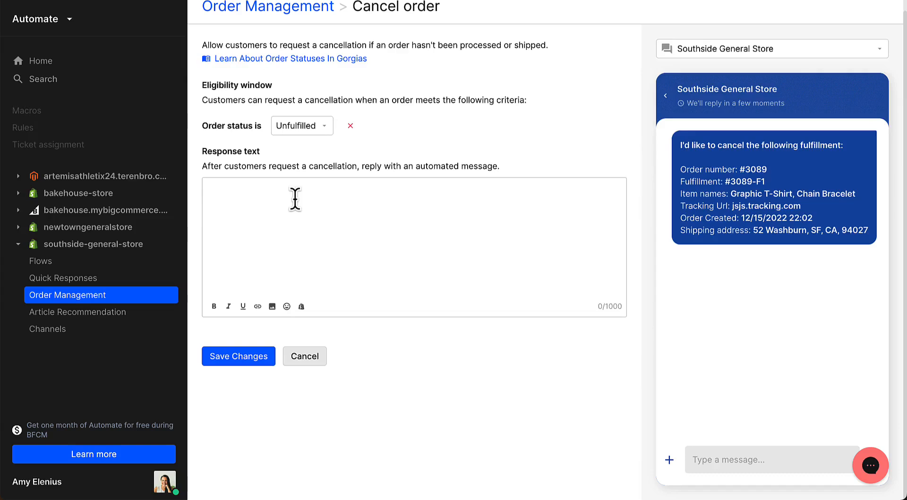
# - Save the cancellation response "Our team is looking into this for you. They will respond via chat or email in 24hrs. Thanks for your patience."
pyautogui.write('Our team is looking into this for you. They will respond via chat or email in 24hrs. Thanks for your patience.')
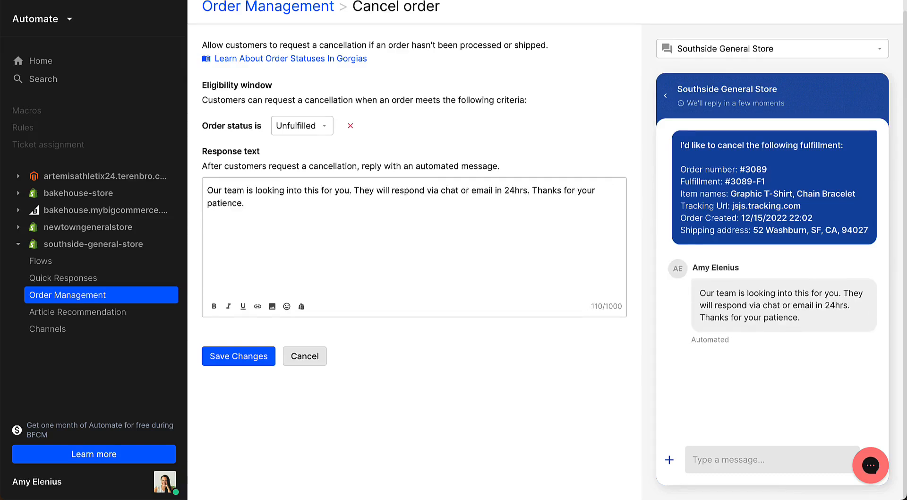
pyautogui.scroll(1, 293, 217)
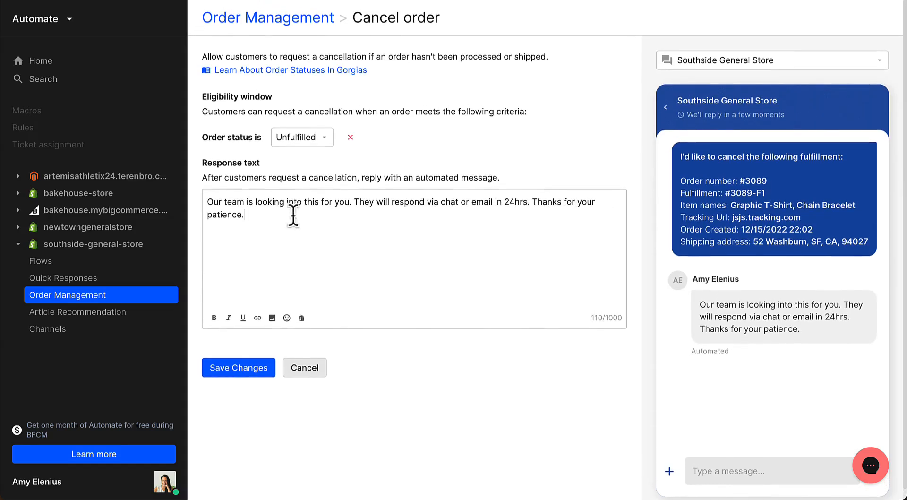
pyautogui.click(259, 367)
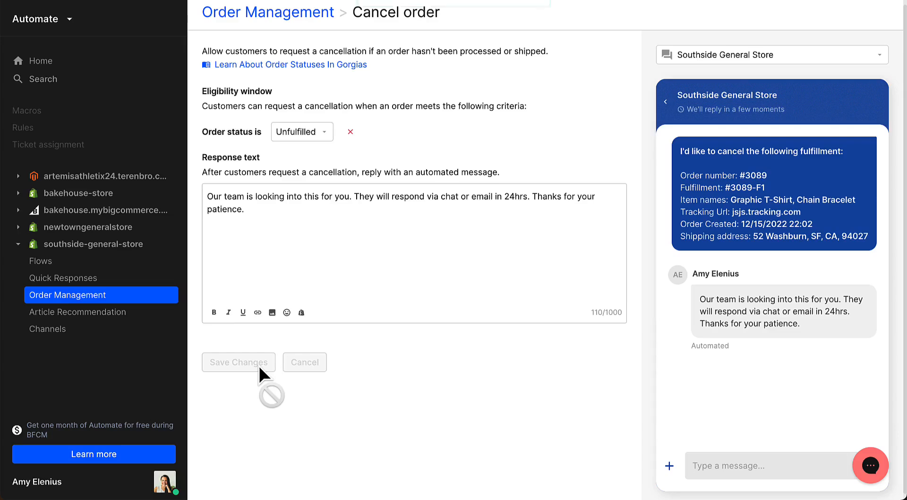
# - Open the Refunded scenario under Report order issue and examine its order conditions and the available condition choices
pyautogui.click(288, 13)
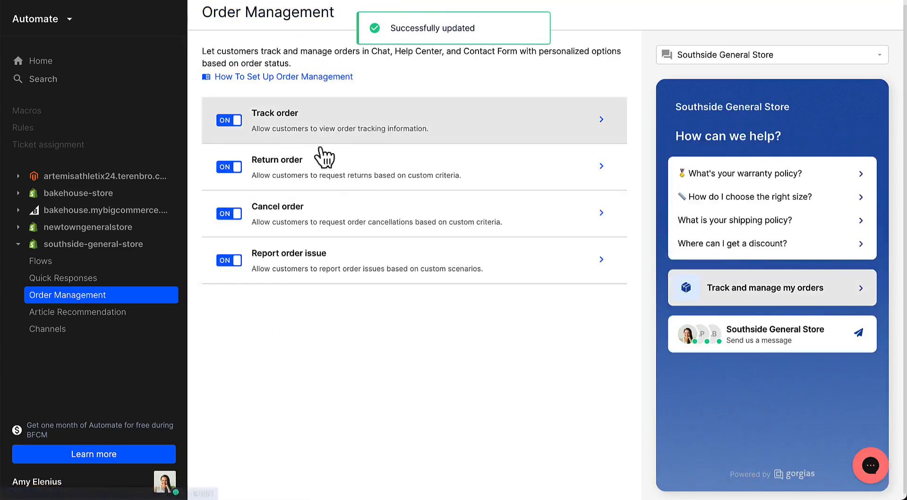
pyautogui.click(333, 271)
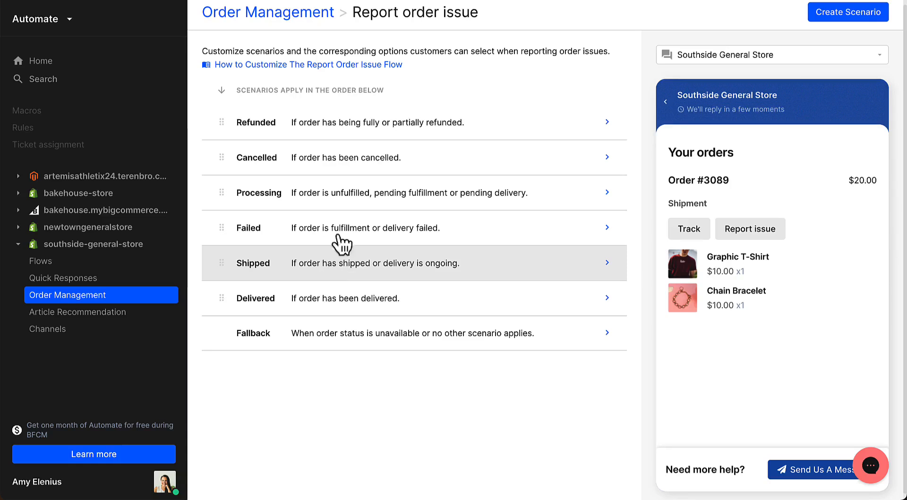
pyautogui.click(366, 124)
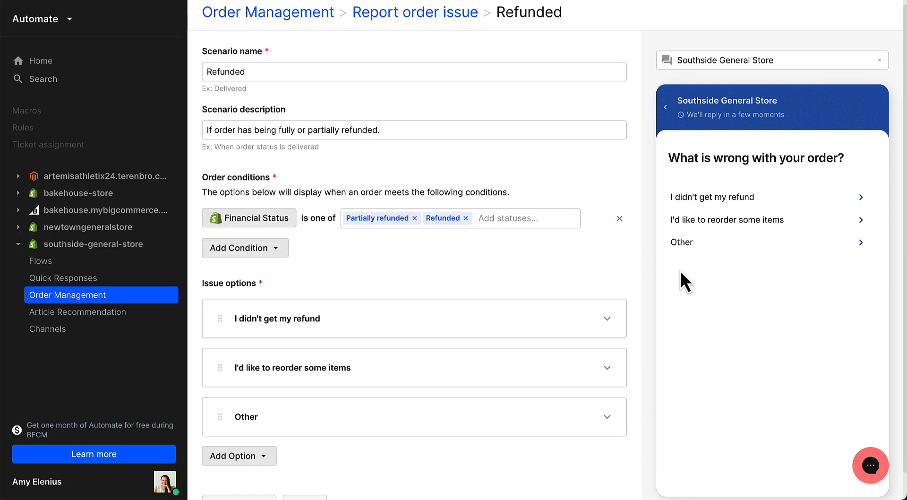
pyautogui.click(481, 215)
pyautogui.click(336, 246)
pyautogui.click(271, 248)
# - Review the automated response and helpfulness setting of the "I didn't get my refund" option, and return to the scenario list
pyautogui.click(604, 318)
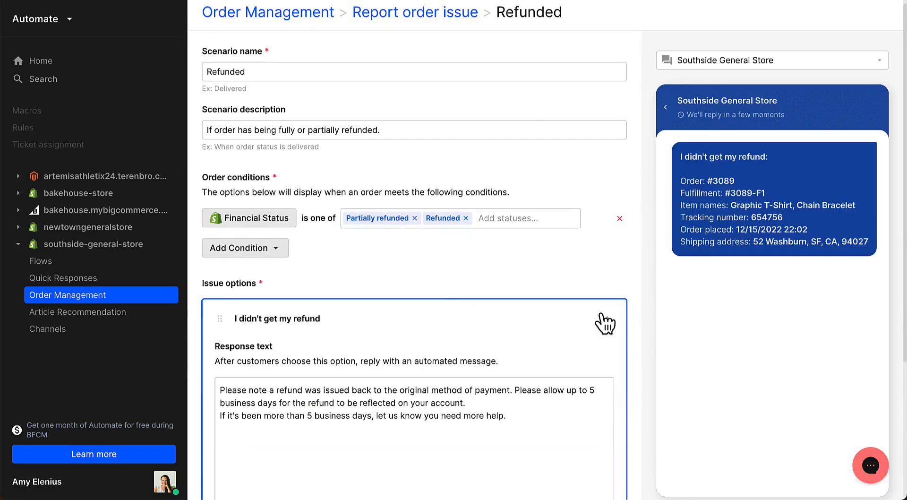
pyautogui.scroll(-2, 601, 314)
pyautogui.scroll(-1, 601, 314)
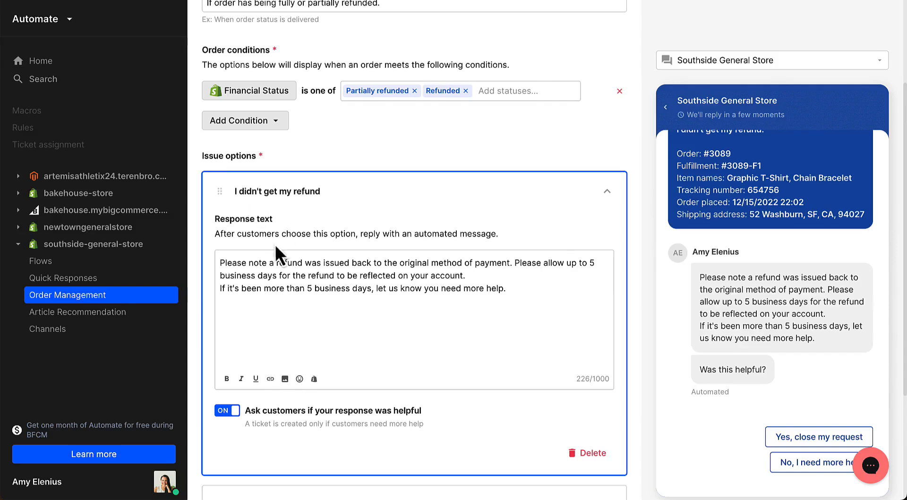
pyautogui.scroll(-1, 249, 410)
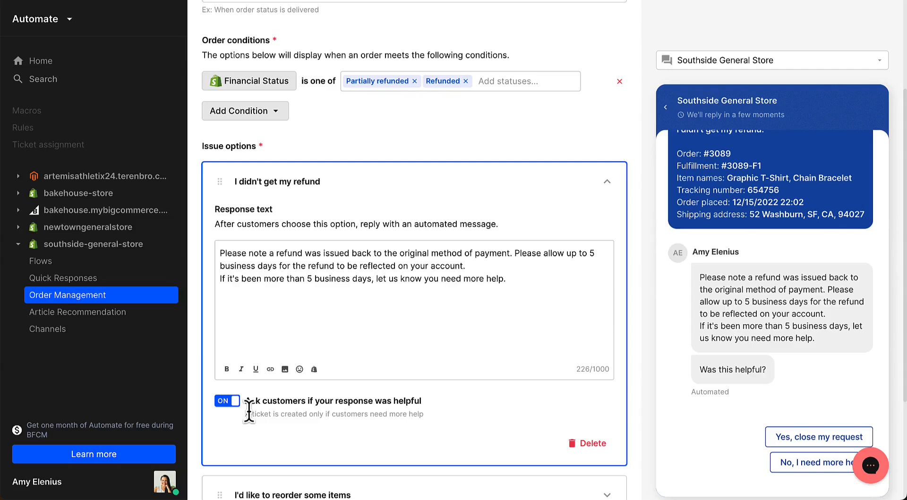
pyautogui.scroll(-3, 553, 379)
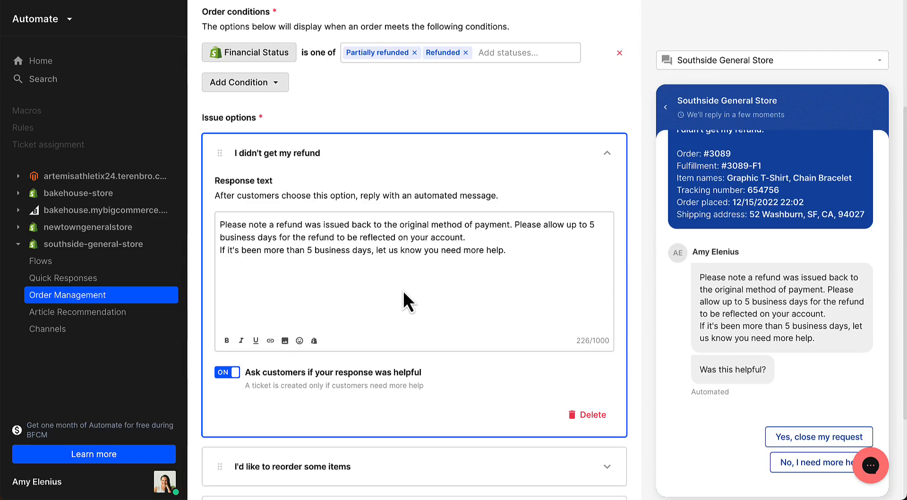
pyautogui.click(607, 153)
pyautogui.scroll(2, 473, 175)
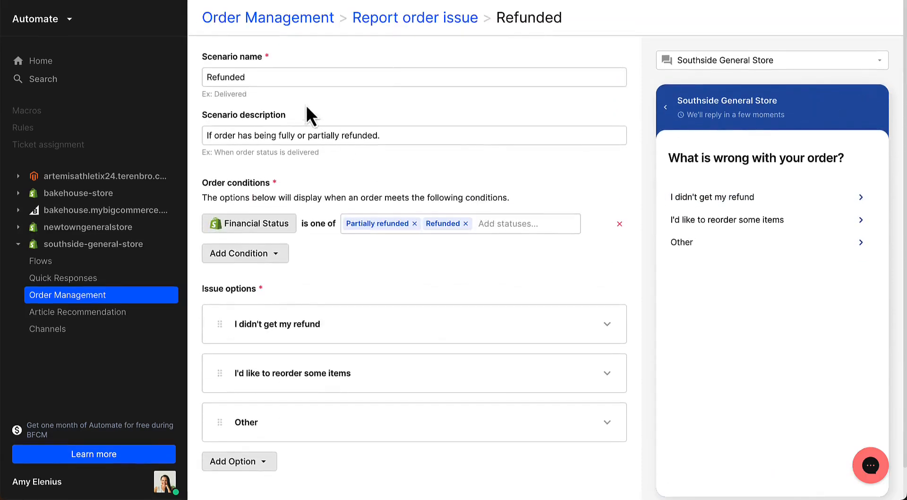
pyautogui.click(380, 16)
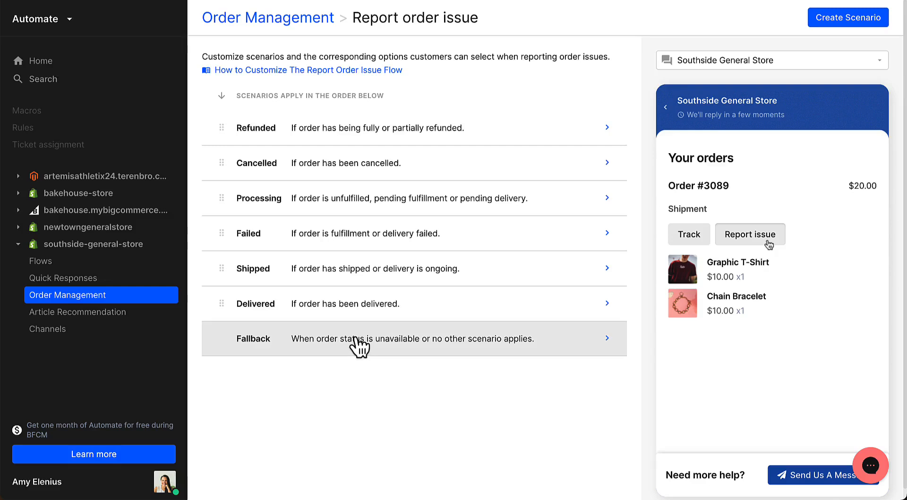
# - Draft a new Report order issue scenario with the issue option "I'd like to cancel my order" and leave it unsaved
pyautogui.click(856, 19)
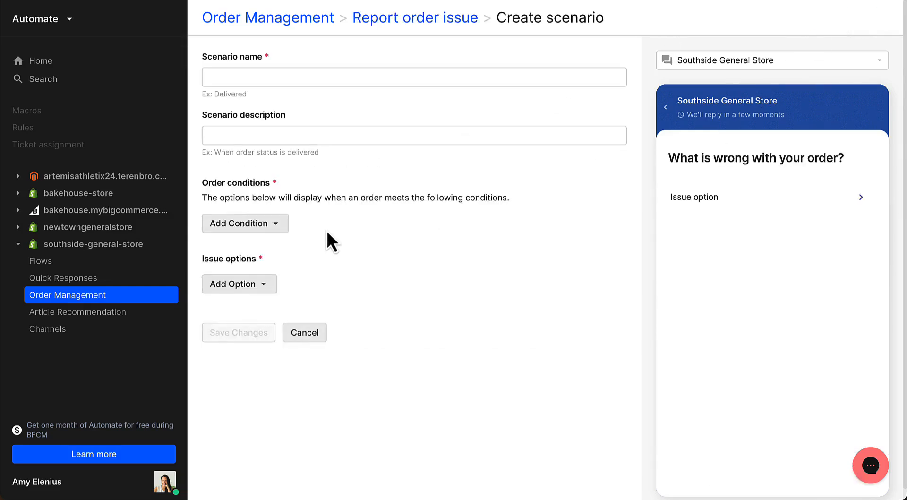
pyautogui.click(263, 228)
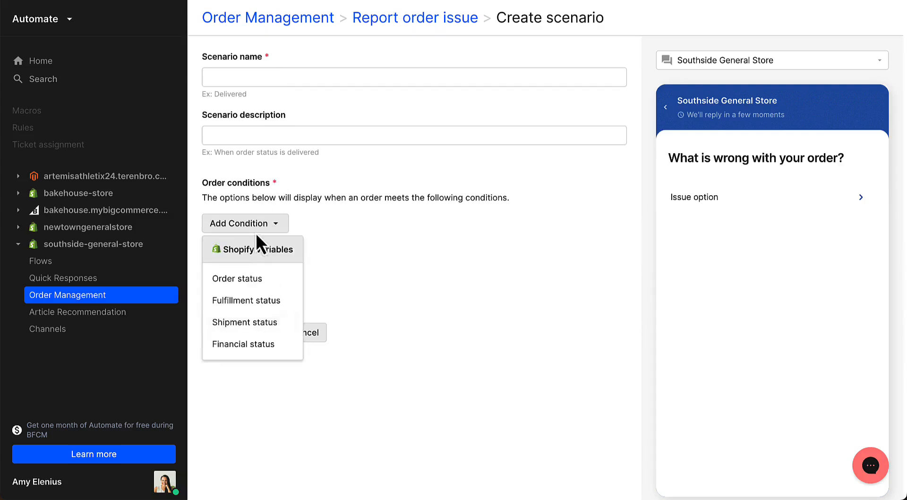
pyautogui.click(331, 228)
pyautogui.click(254, 285)
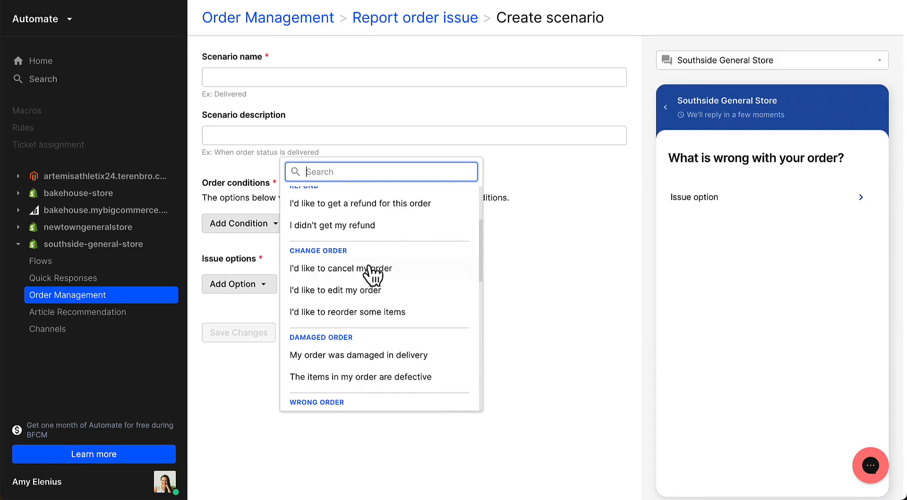
pyautogui.click(368, 269)
pyautogui.scroll(-1, 362, 298)
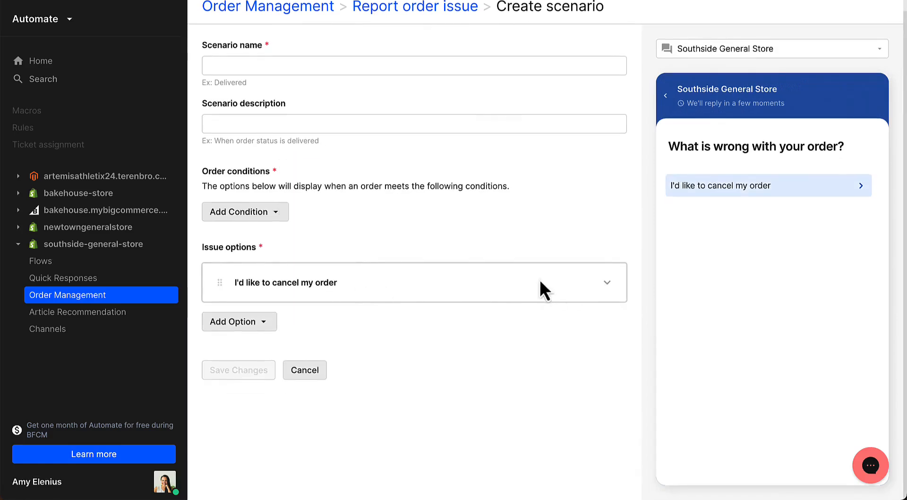
pyautogui.click(543, 289)
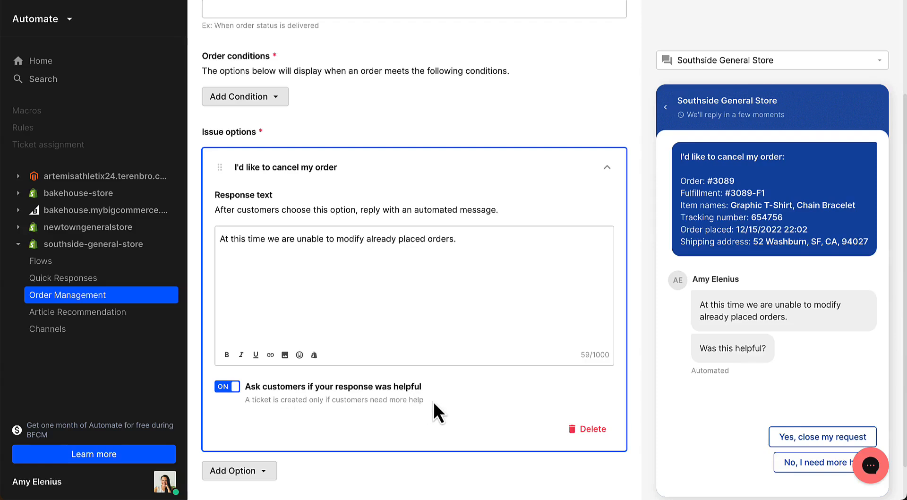
pyautogui.scroll(3, 432, 402)
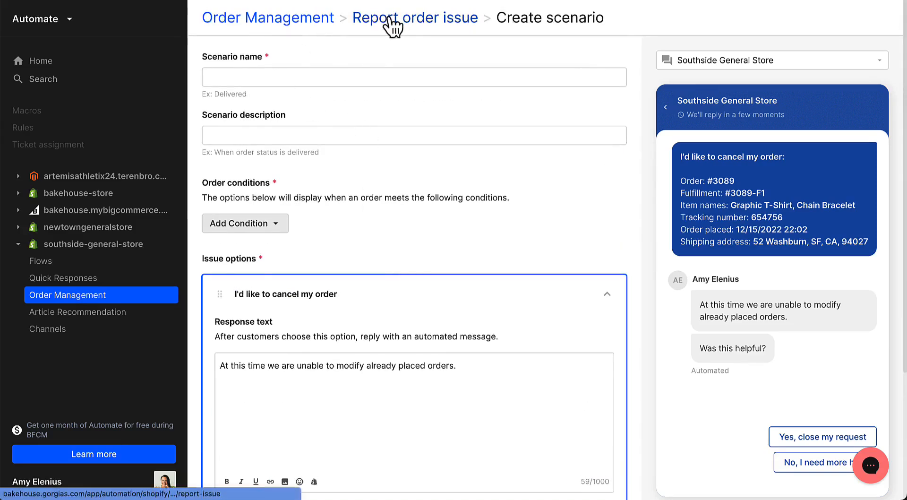
pyautogui.click(392, 26)
# - Turn off Cancel order in Order Management and preview the order options in the Southside General Store Help Center
pyautogui.click(294, 21)
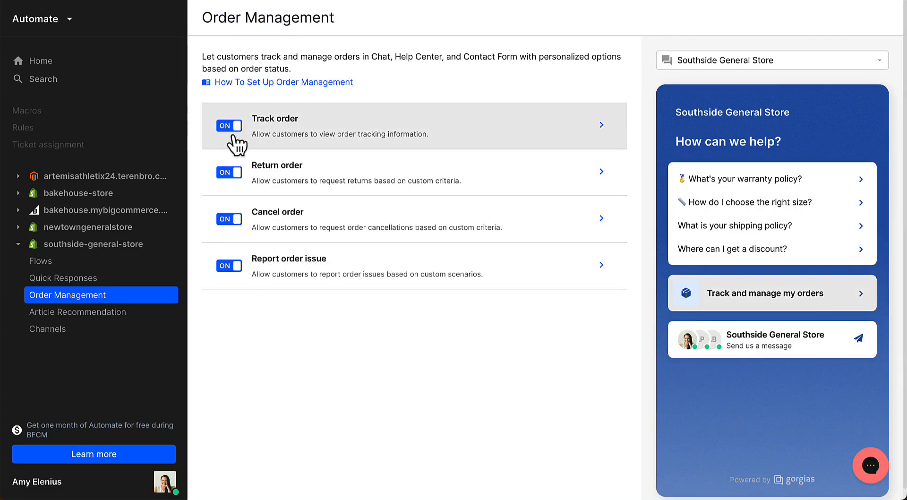
pyautogui.click(229, 219)
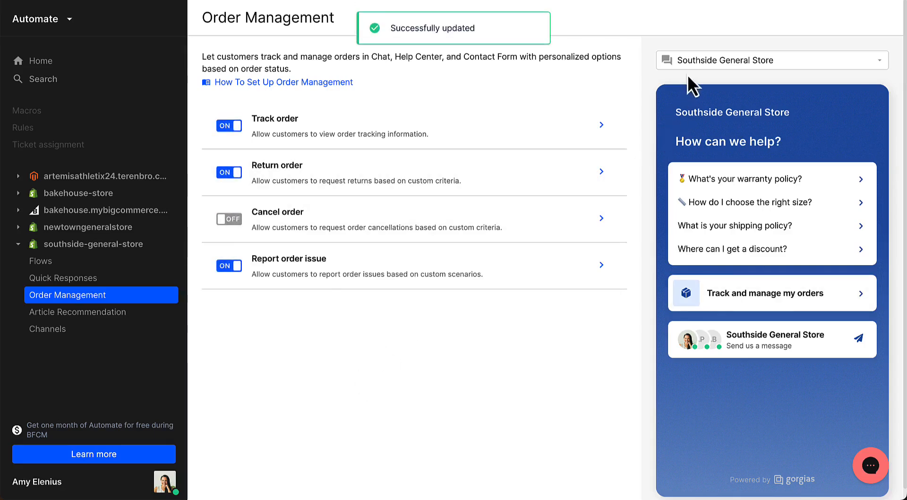
pyautogui.click(723, 60)
pyautogui.click(723, 107)
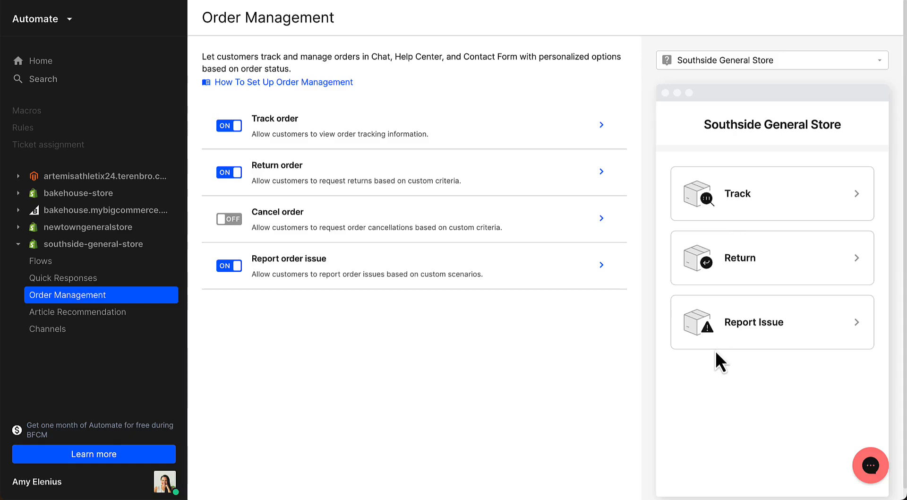
# - Review the Article Recommendation settings and the features enabled for the Chat, Help Center and Contact Form channels
pyautogui.click(84, 314)
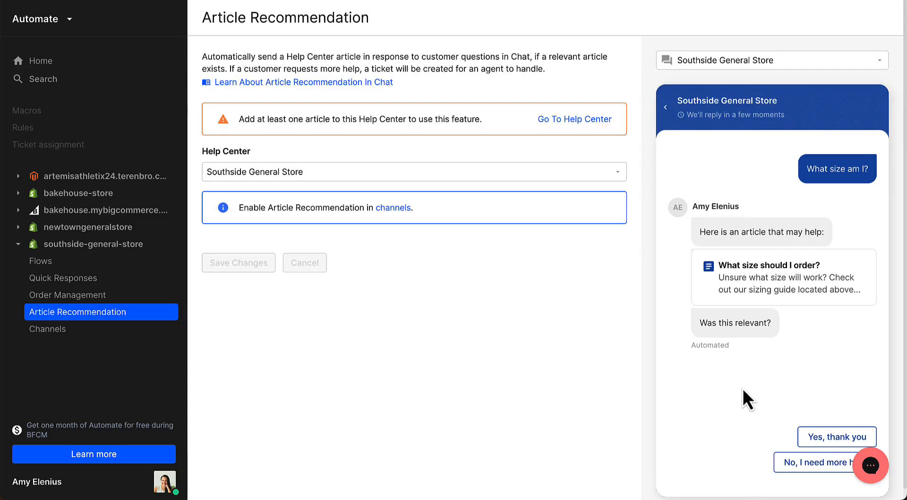
pyautogui.click(89, 338)
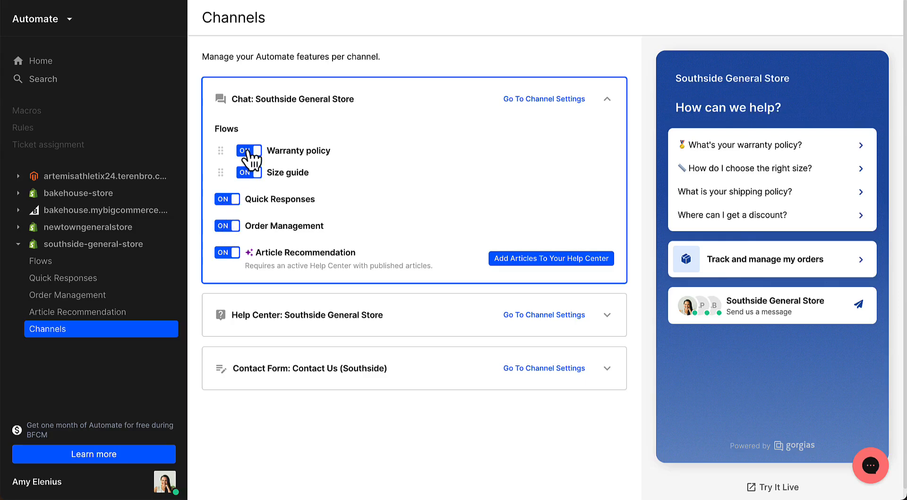
pyautogui.click(608, 317)
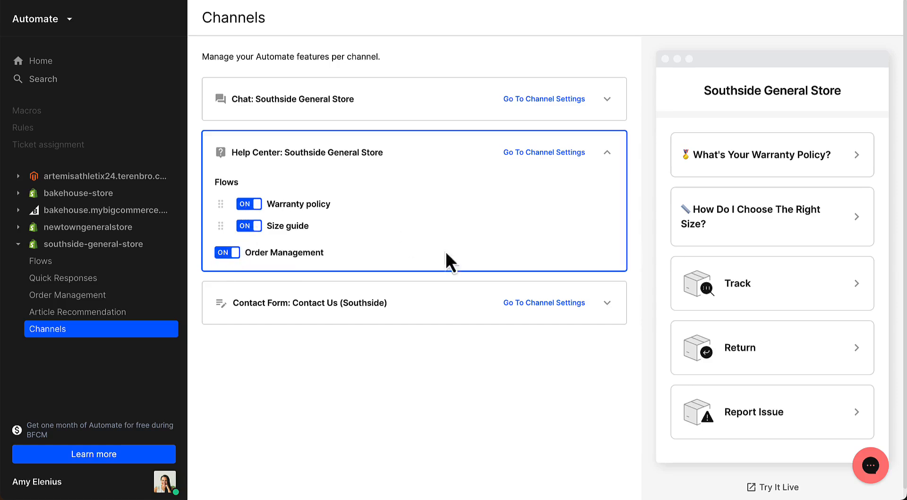
pyautogui.click(607, 305)
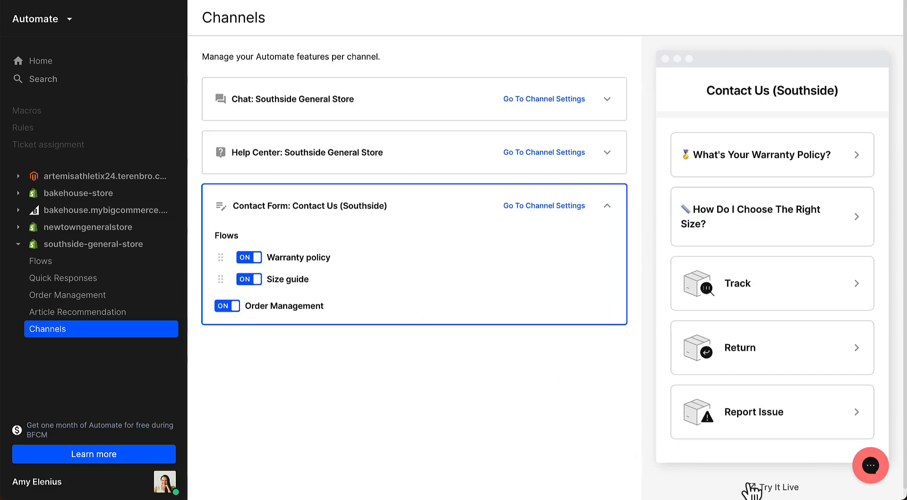
# - Try the Contact Us (Southside) contact form live, look over its flows, order options and form fields, and return to Channels
pyautogui.click(770, 489)
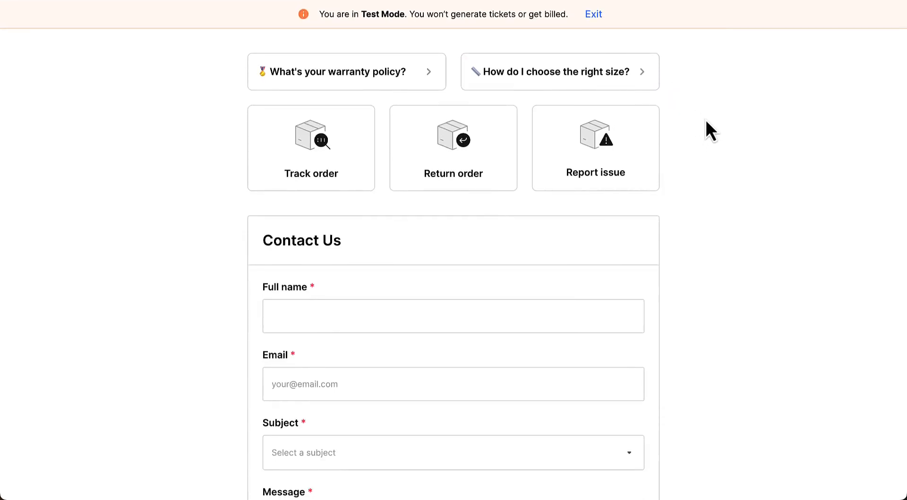
pyautogui.scroll(-5, 707, 122)
pyautogui.scroll(6, 708, 123)
pyautogui.scroll(-1, 709, 135)
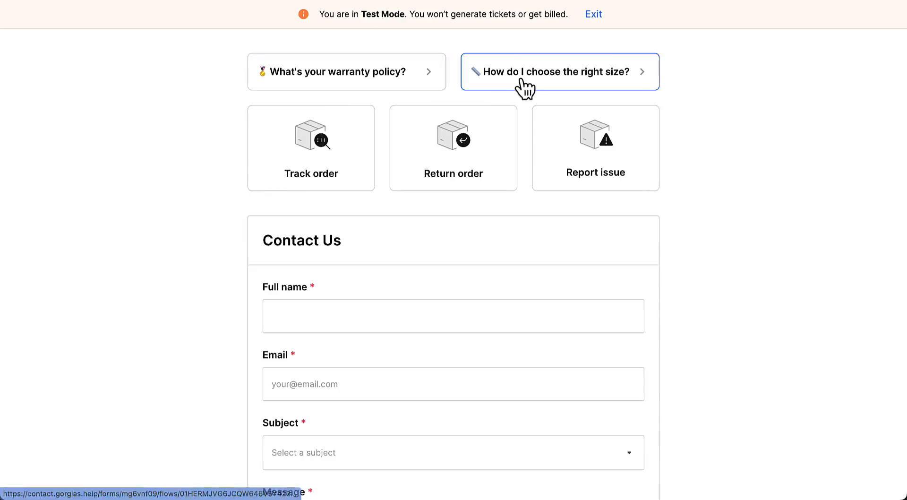
pyautogui.click(534, 1)
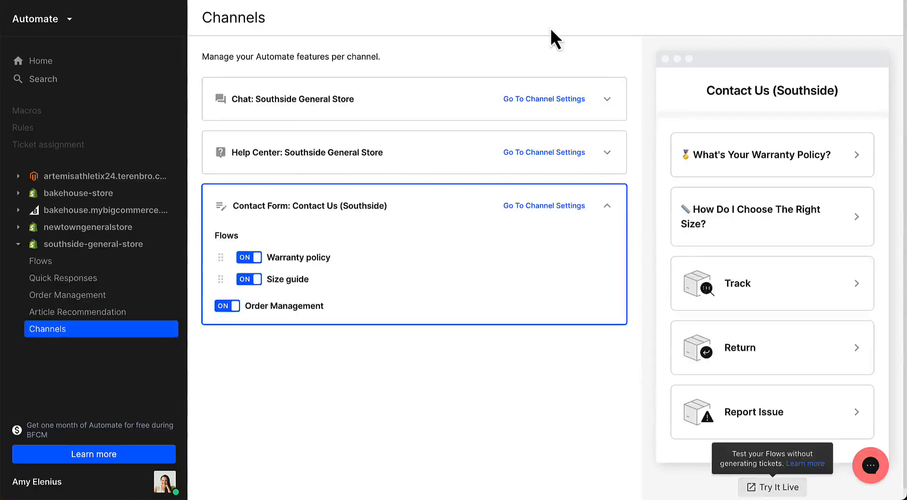
# - Try the Southside General Store Help Center live in test mode, and reopen the Chat channel's feature list
pyautogui.click(607, 152)
pyautogui.click(768, 487)
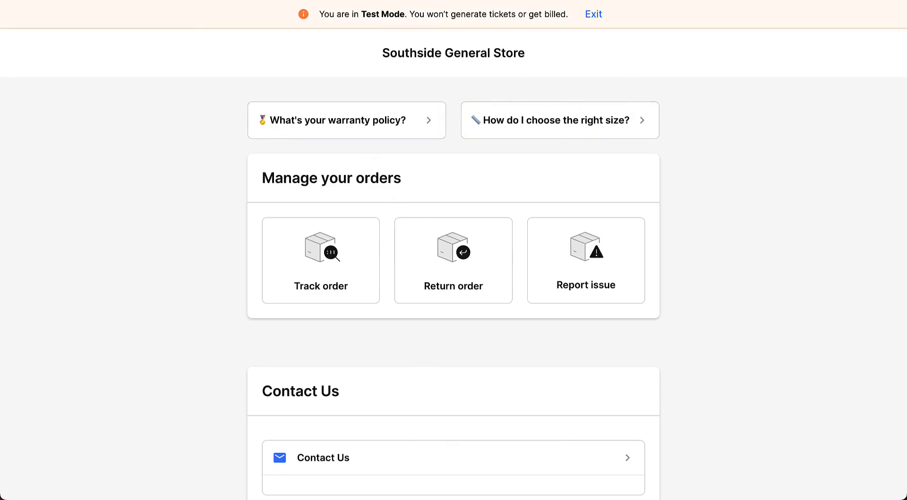
pyautogui.hotkey('ctrl', 'shift', 'Tab')
pyautogui.click(606, 101)
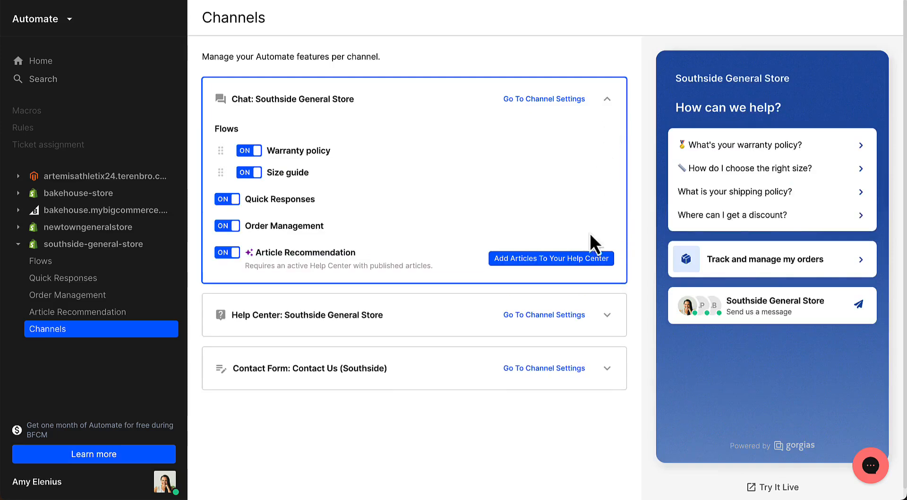